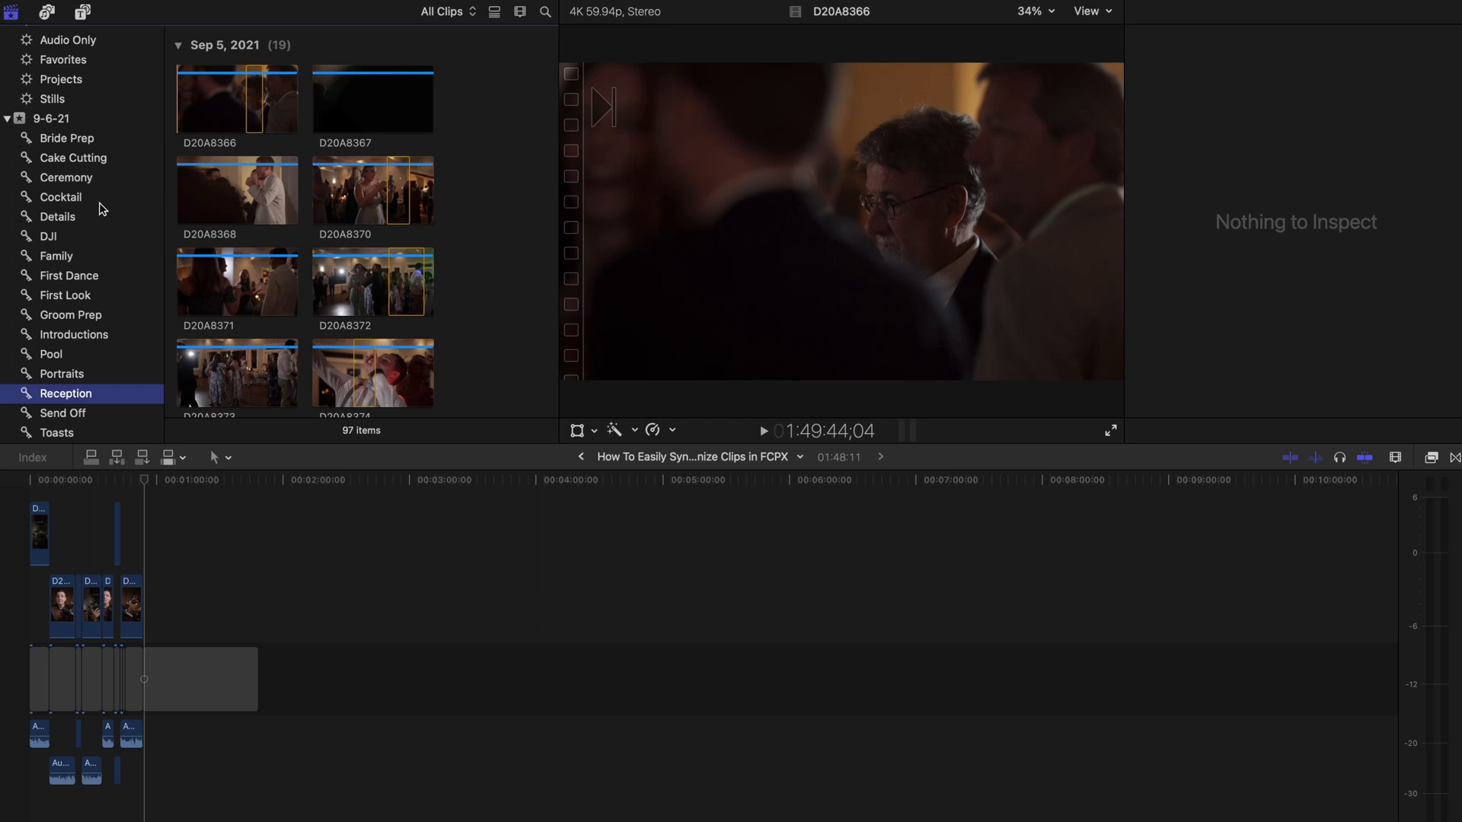
Open the Ceremony keyword collection of event 9-6-21 and select the Groom Ceremony audio clip.
click(96, 177)
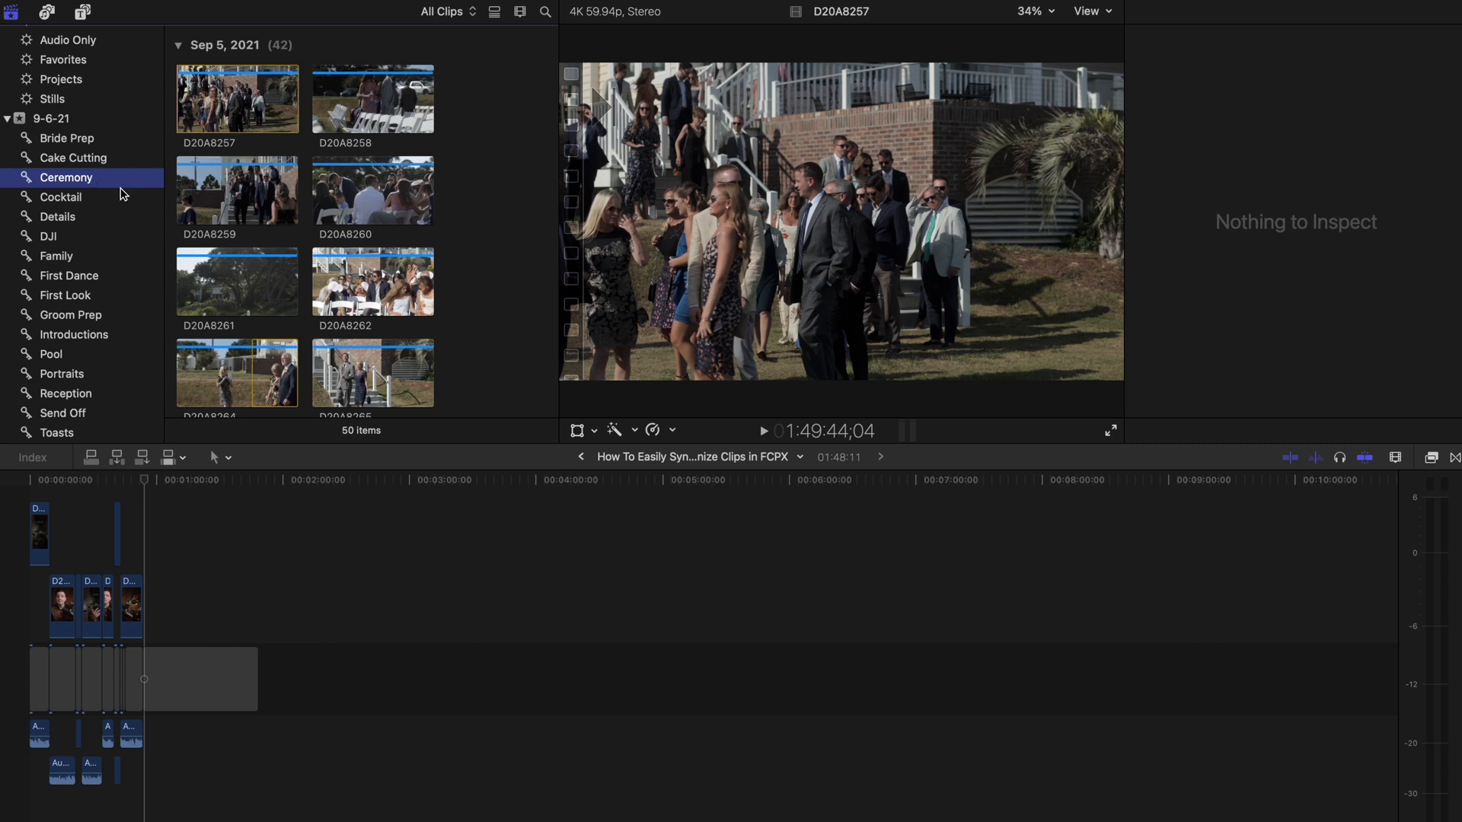
scroll(420, 236, down, 2)
scroll(420, 236, down, 10)
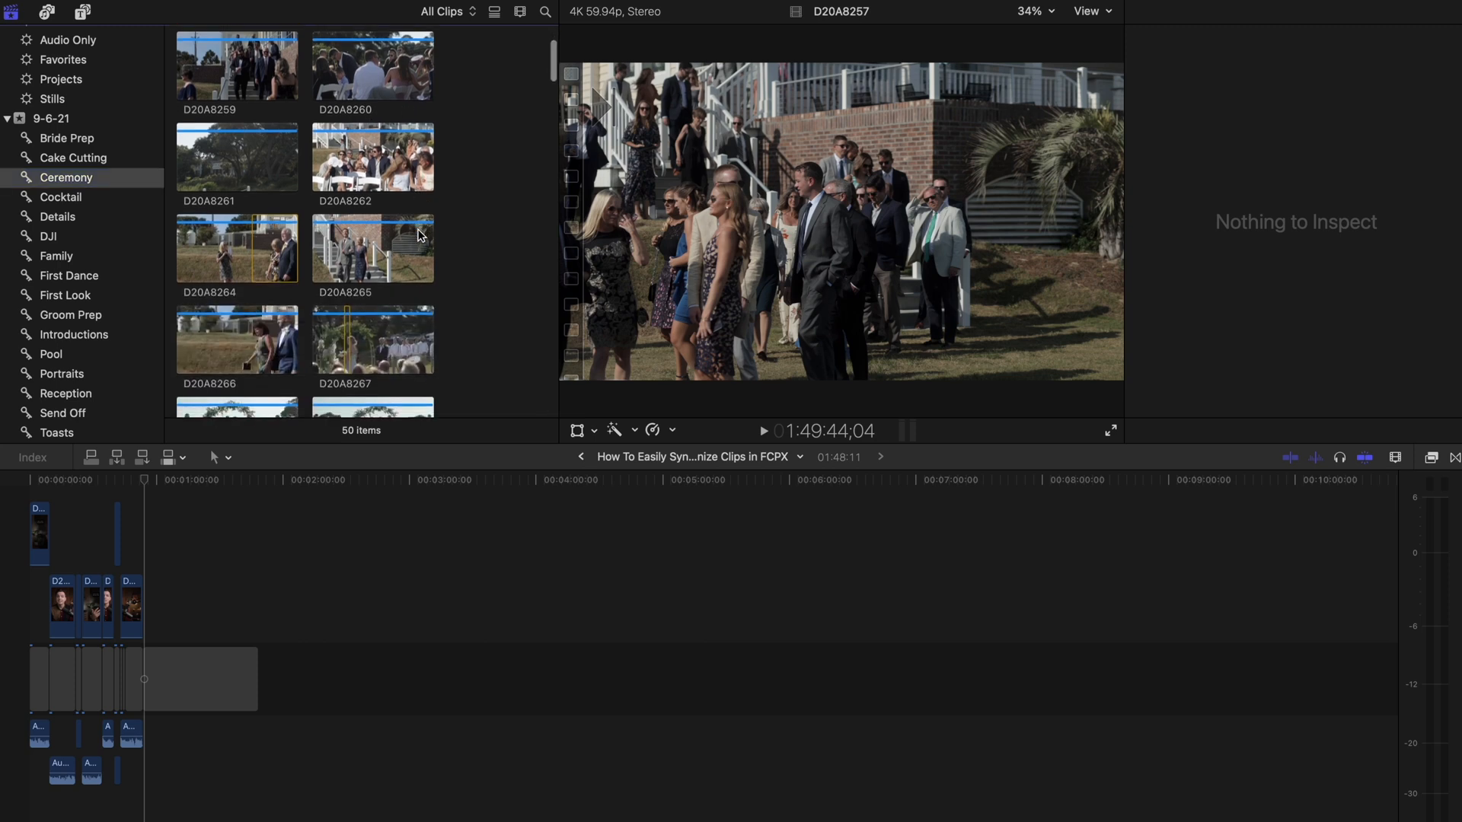
scroll(419, 235, down, 15)
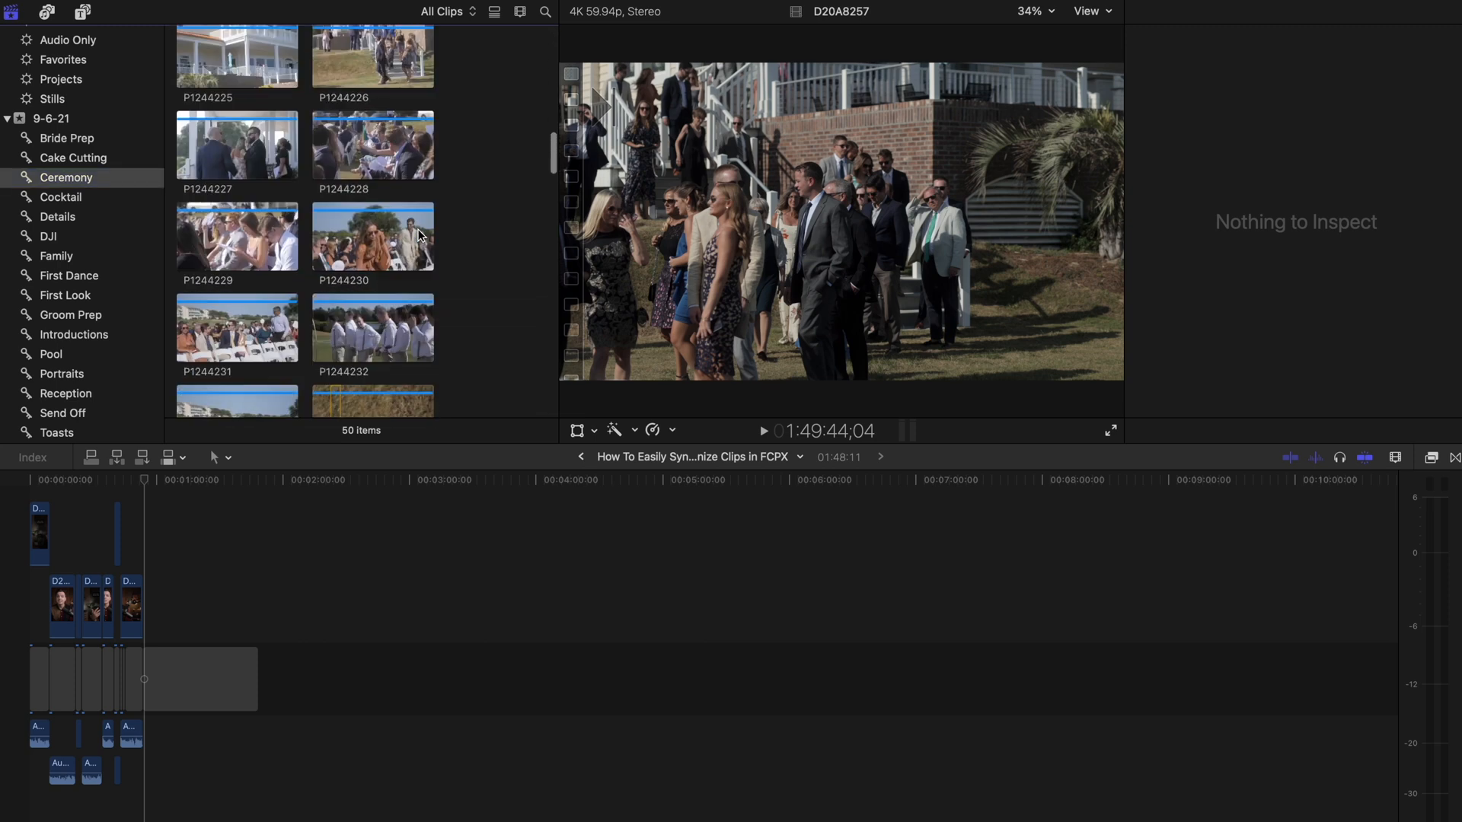
scroll(419, 235, down, 15)
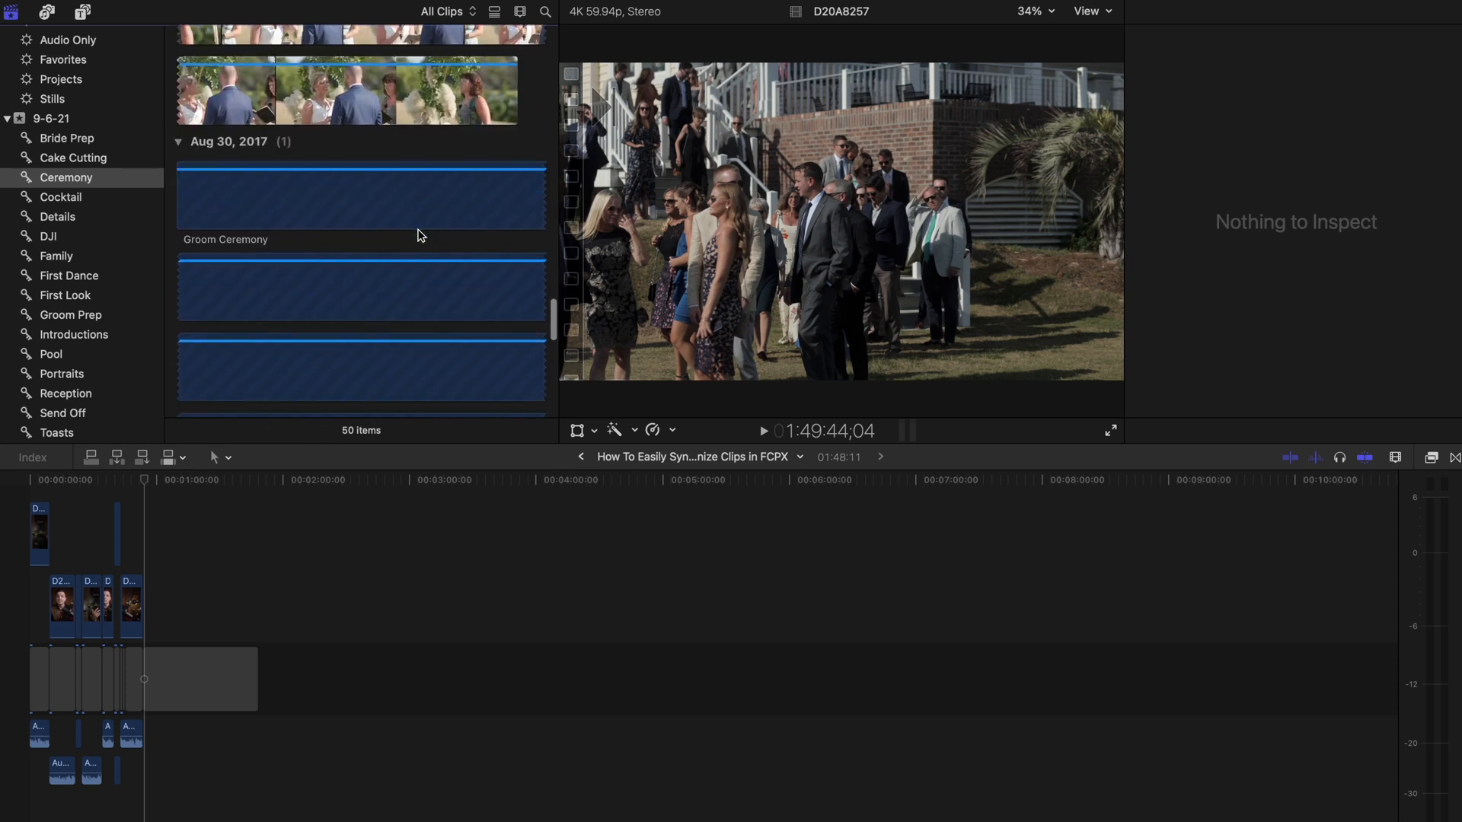
click(419, 222)
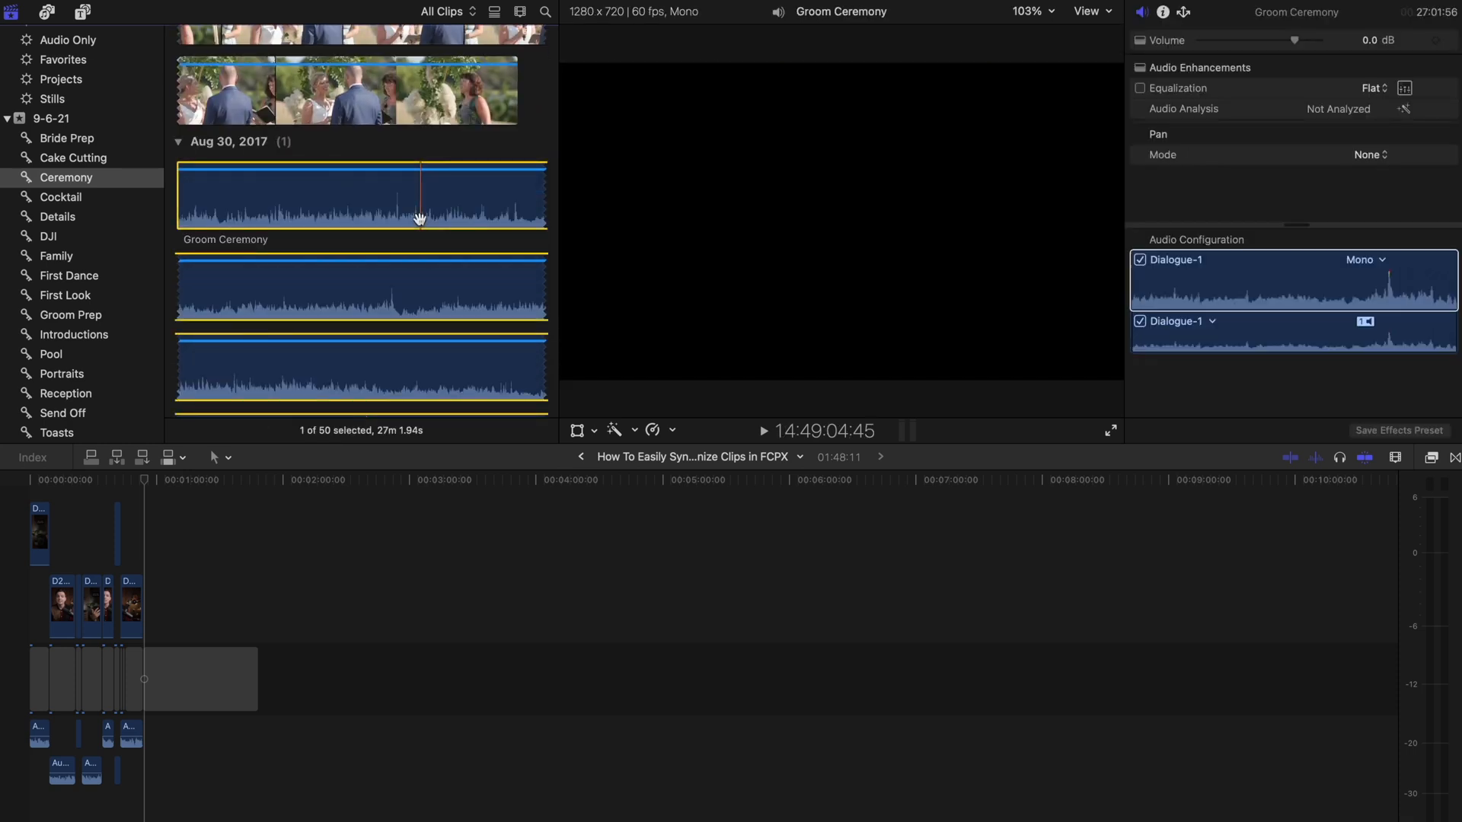
Look through the Ceremony collection's audio recordings and camera clips, including the Officiant BU audio.
scroll(419, 219, down, 5)
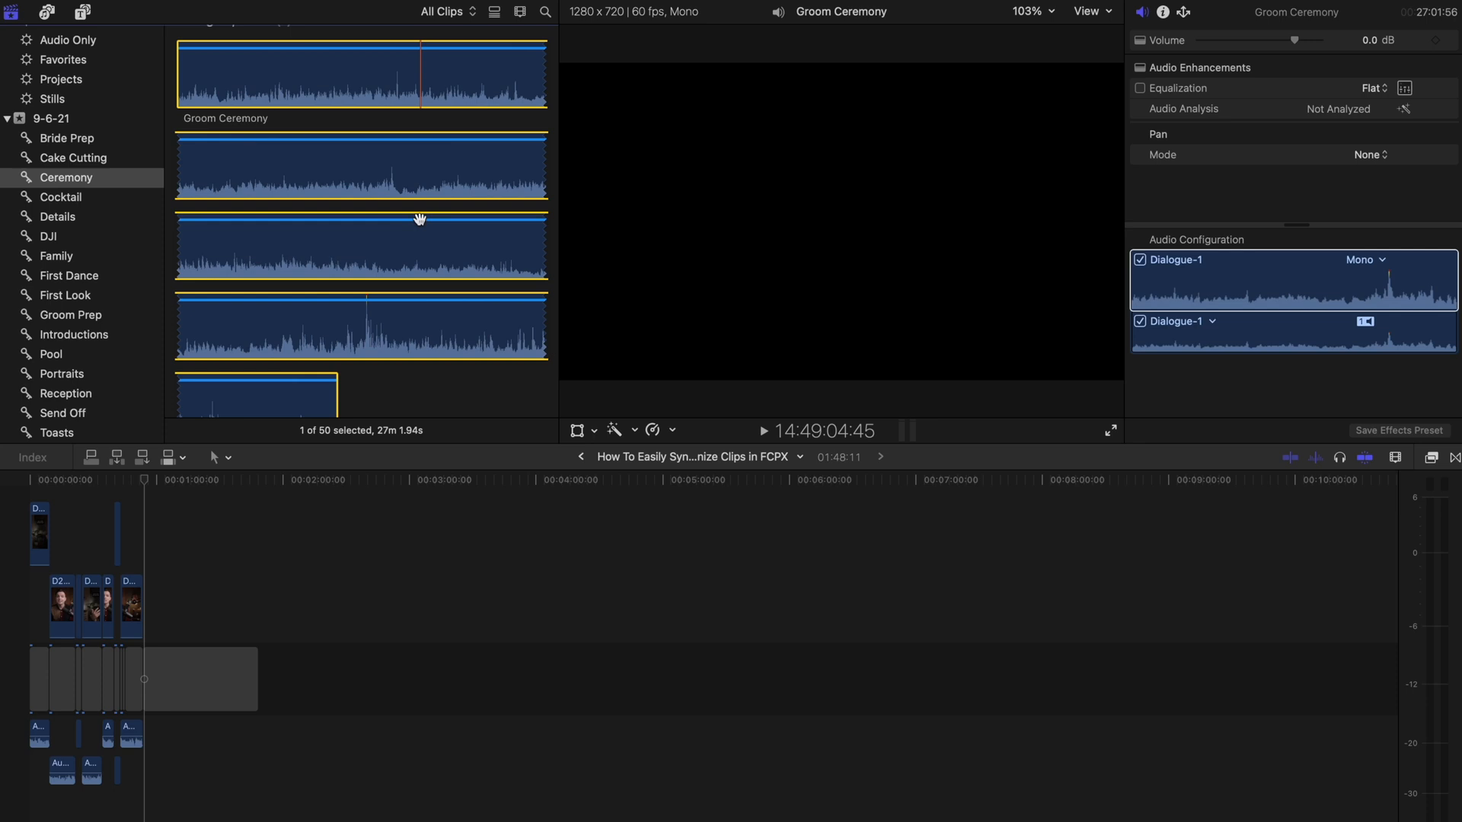
scroll(419, 219, up, 10)
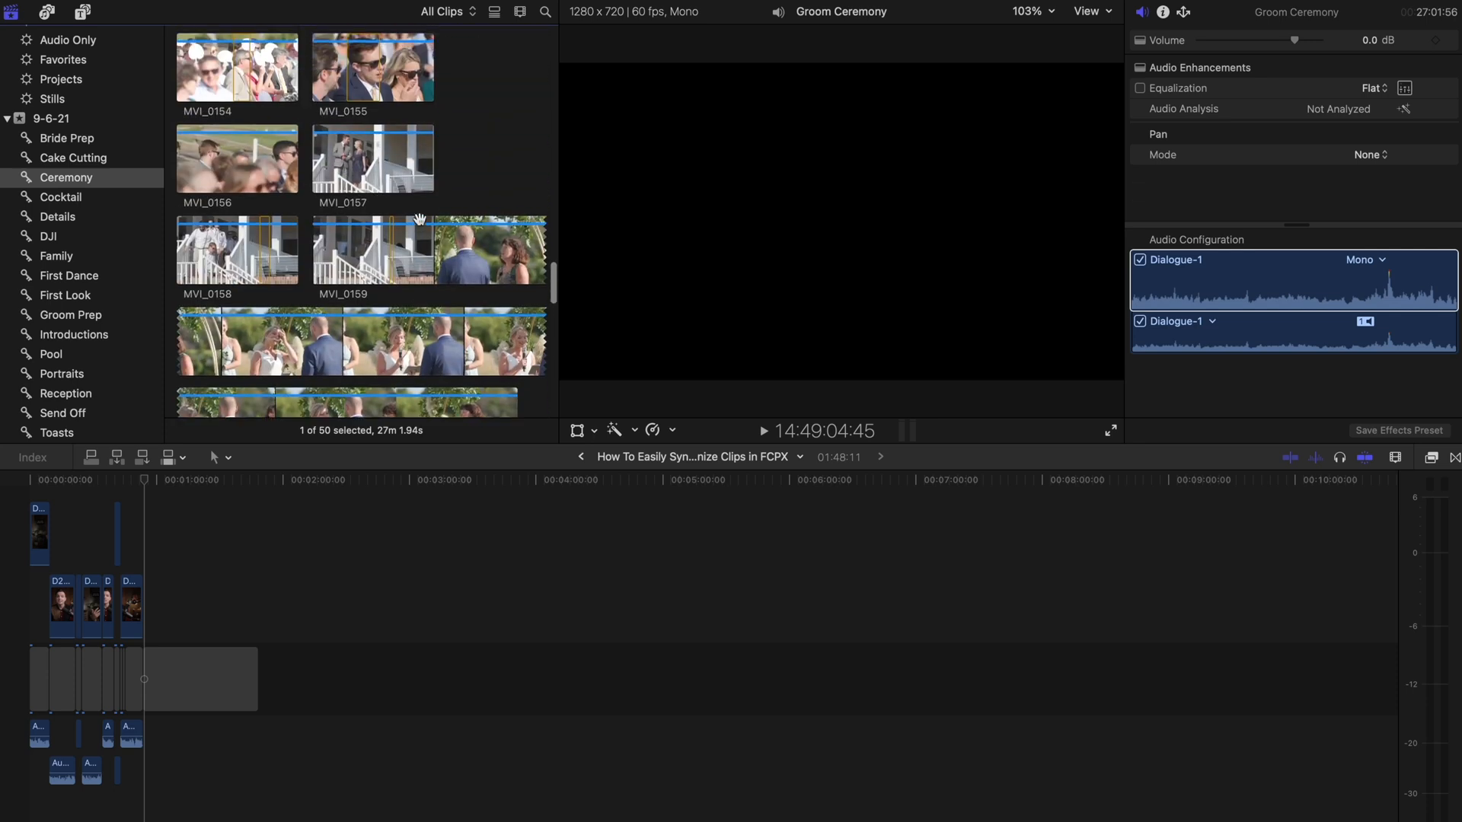
scroll(420, 219, up, 10)
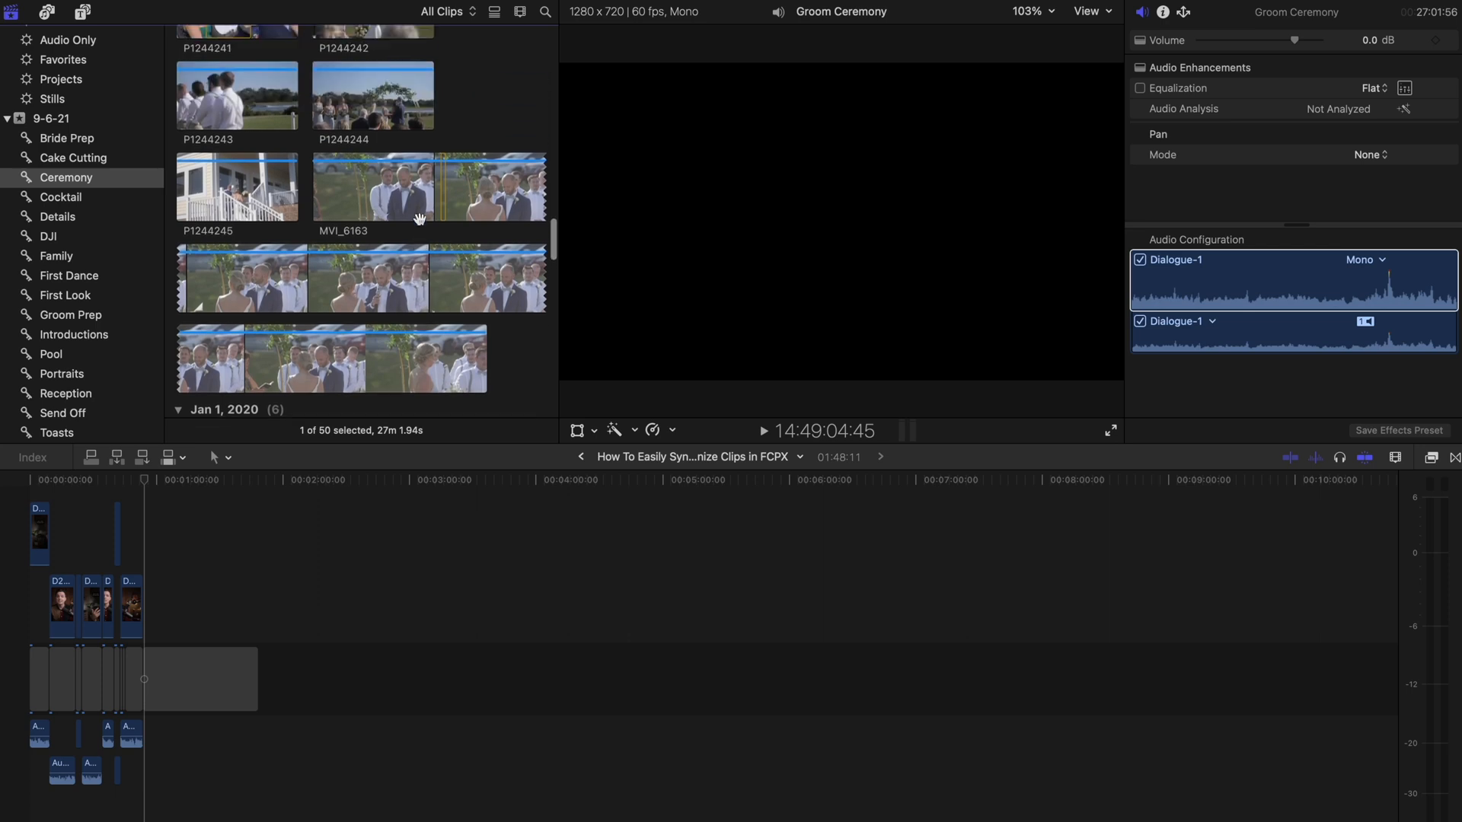
scroll(420, 219, down, 6)
click(413, 337)
scroll(413, 337, up, 10)
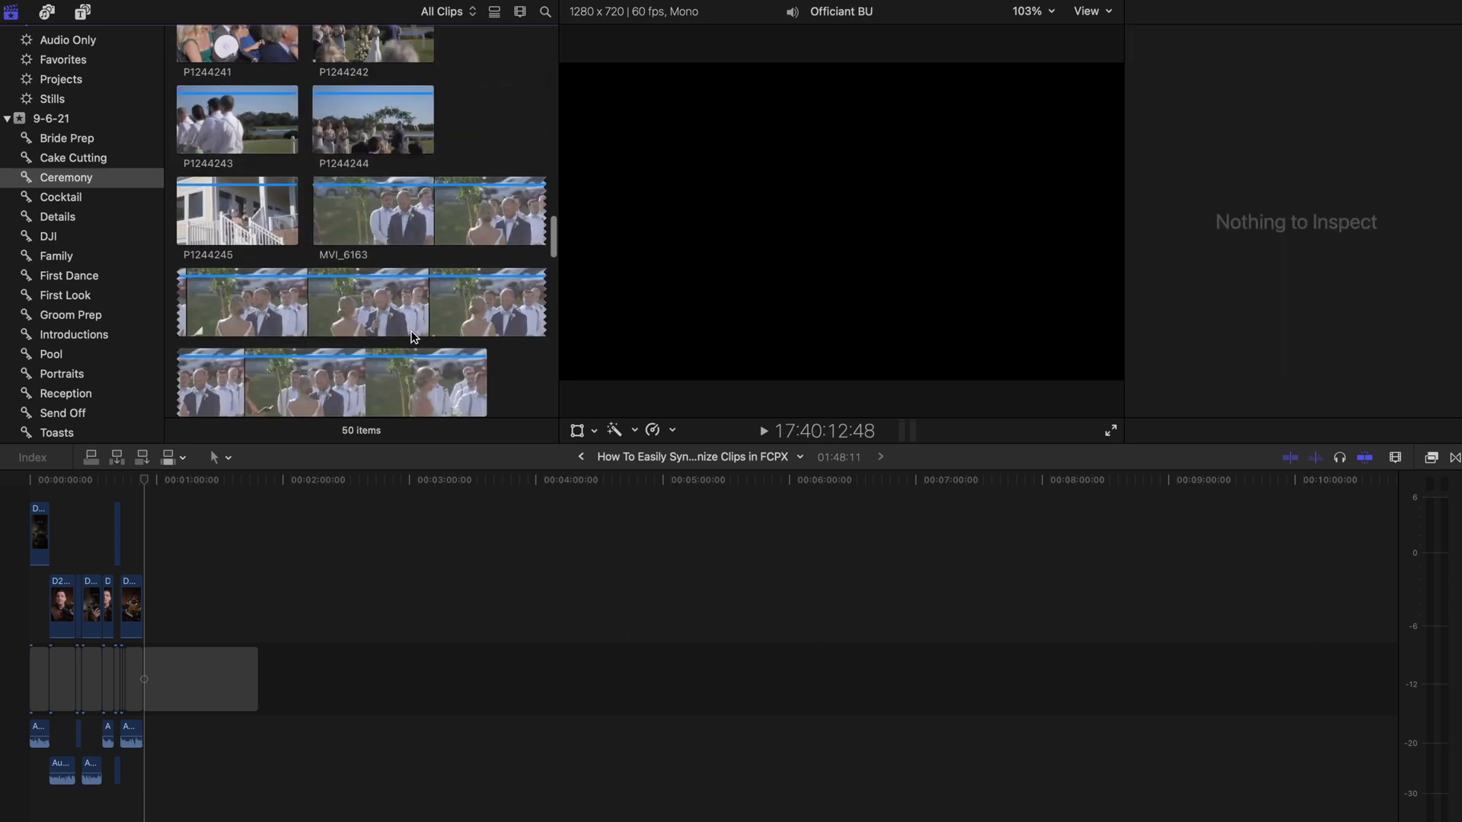
Select the camera clips MVI_6163, MVI_0159, MVI_0158 and MVI_0157 together in the Ceremony collection.
click(402, 221)
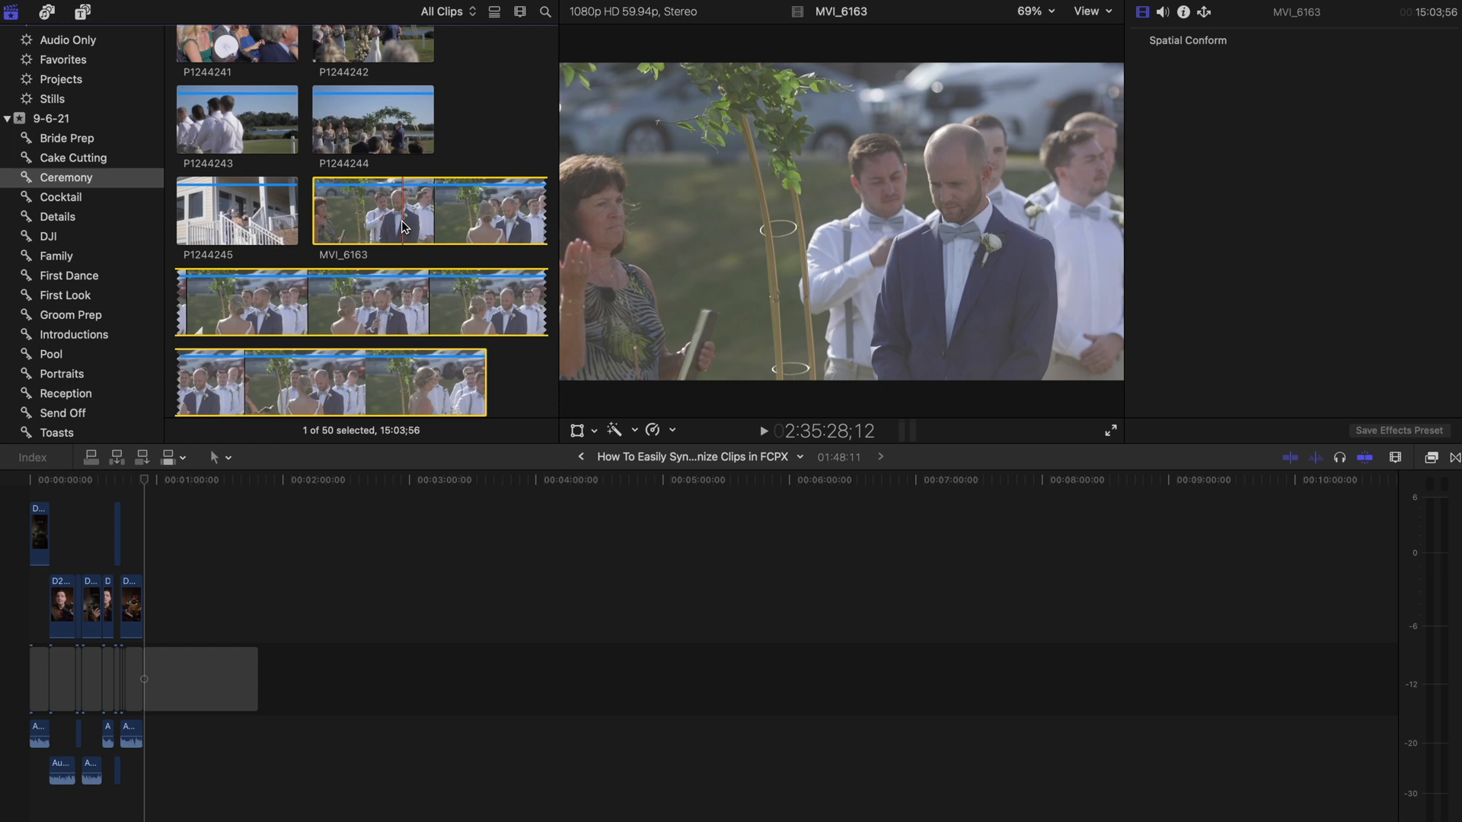
scroll(402, 225, down, 10)
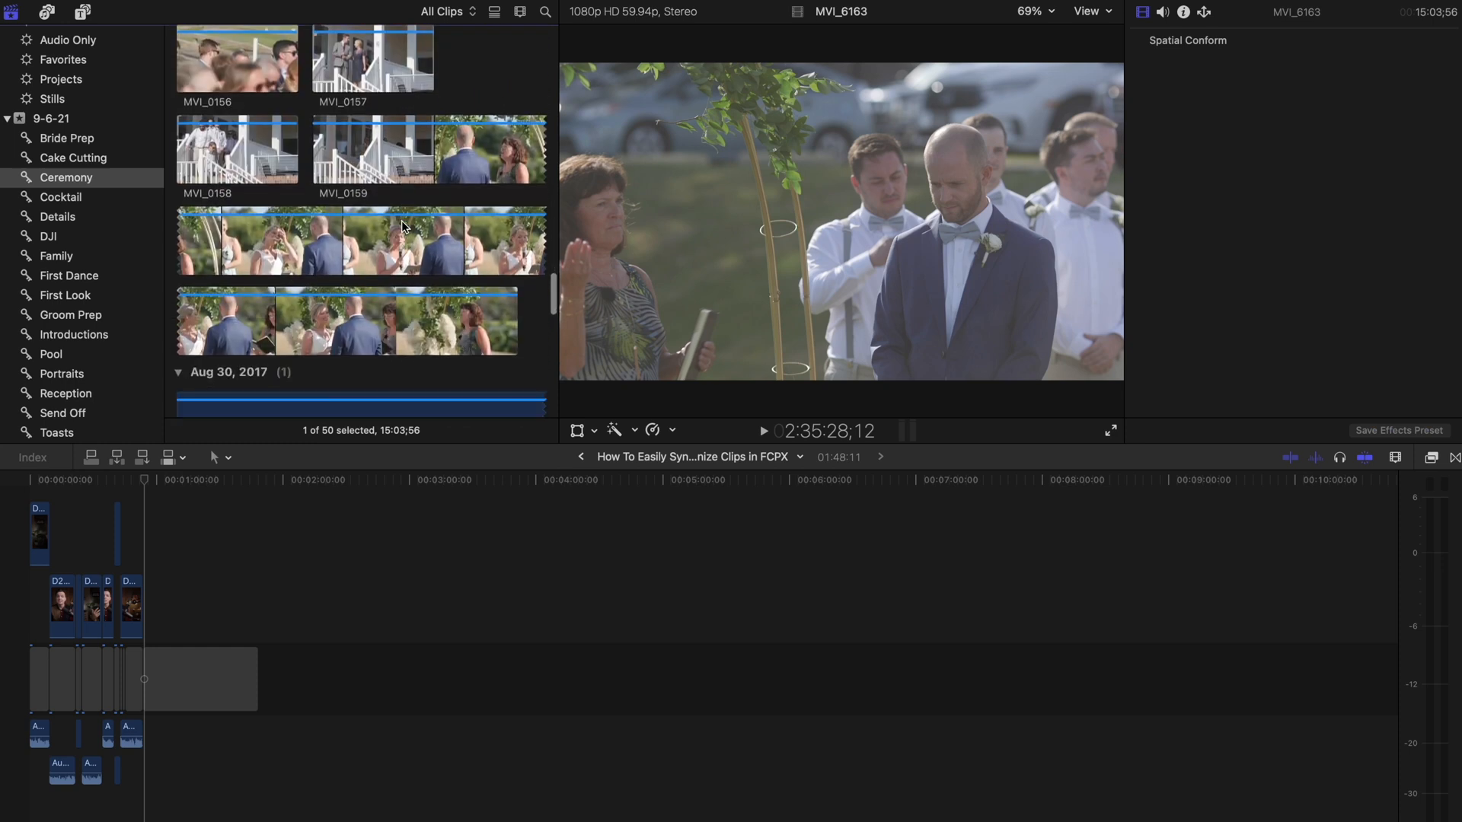
super+click(402, 225)
scroll(305, 190, down, 3)
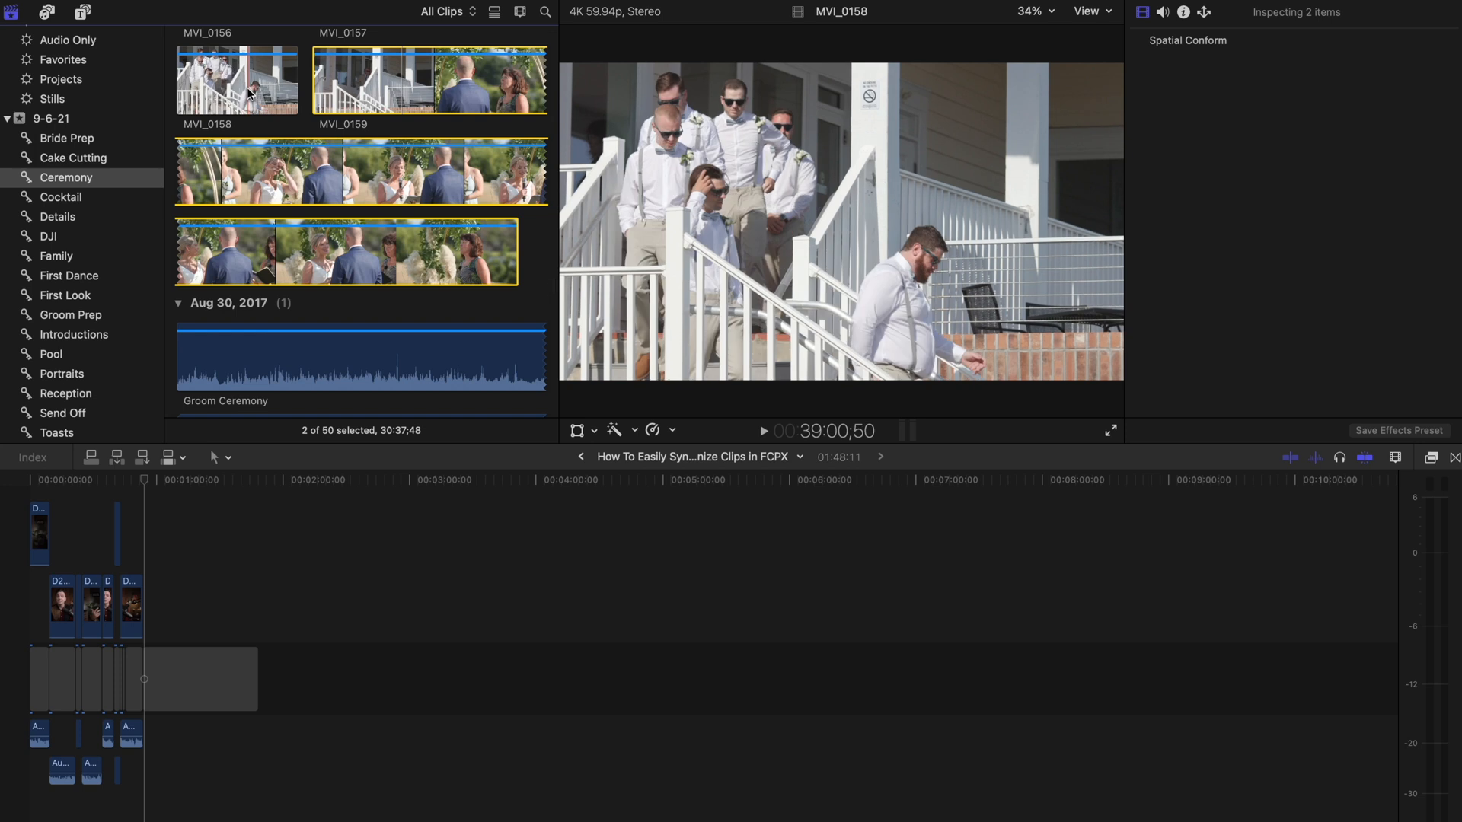
super+click(248, 92)
scroll(251, 99, up, 5)
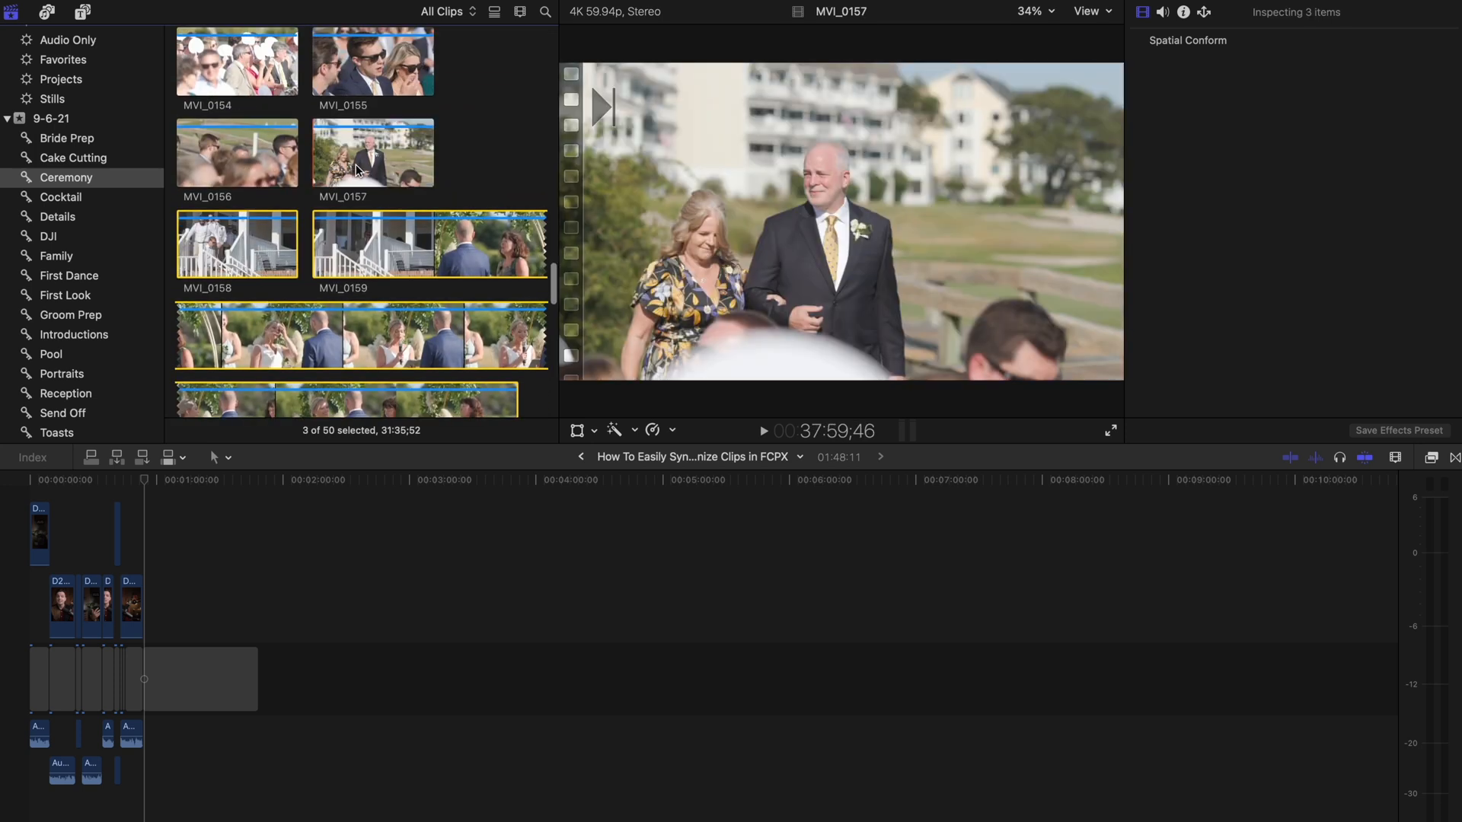
super+click(373, 167)
Add the clips P1244242, P1244244 and P1244240 to the selection.
scroll(323, 128, up, 5)
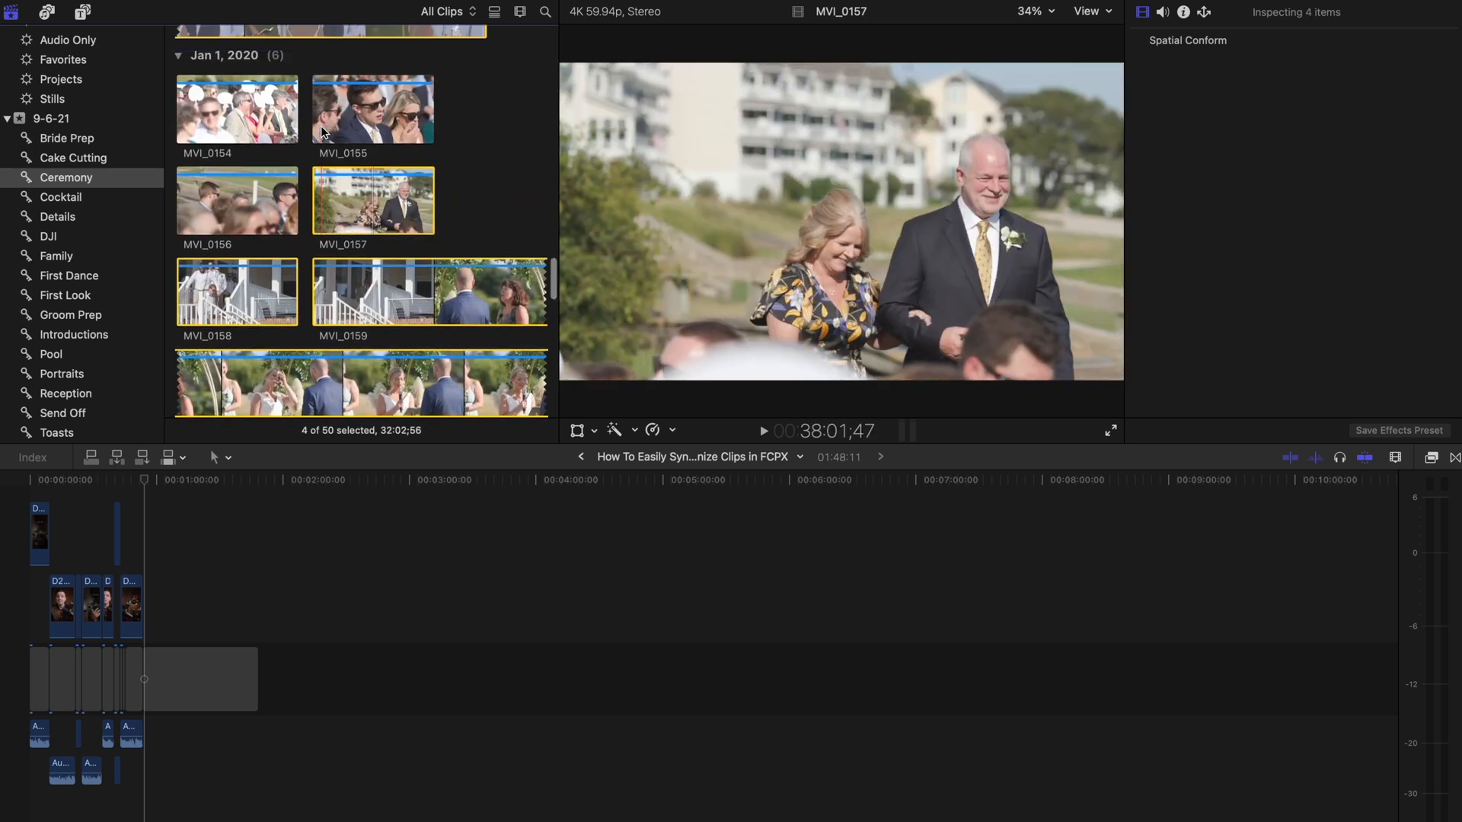
scroll(321, 125, up, 5)
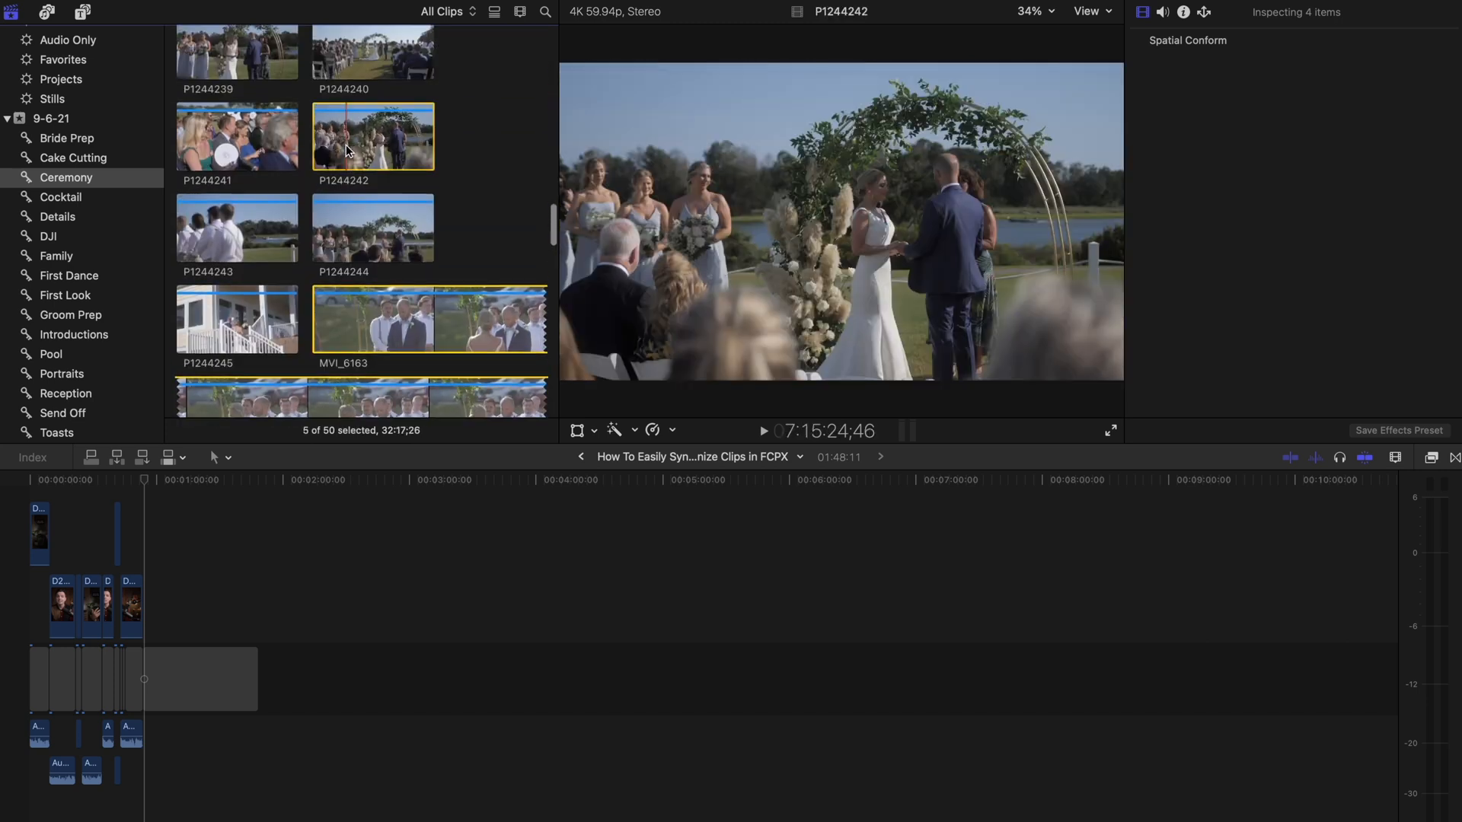
super+click(346, 145)
super+click(366, 229)
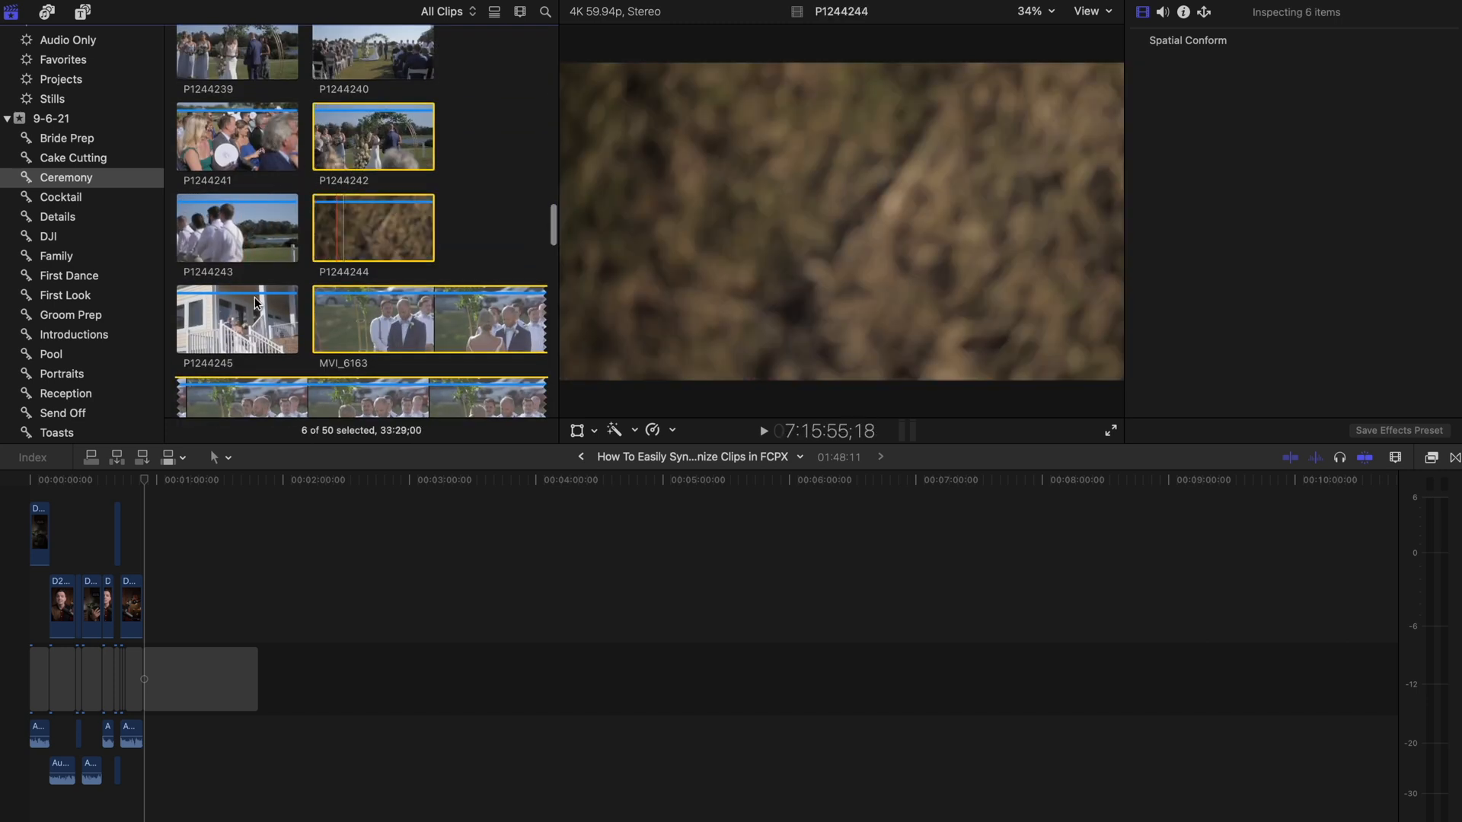
scroll(358, 204, up, 3)
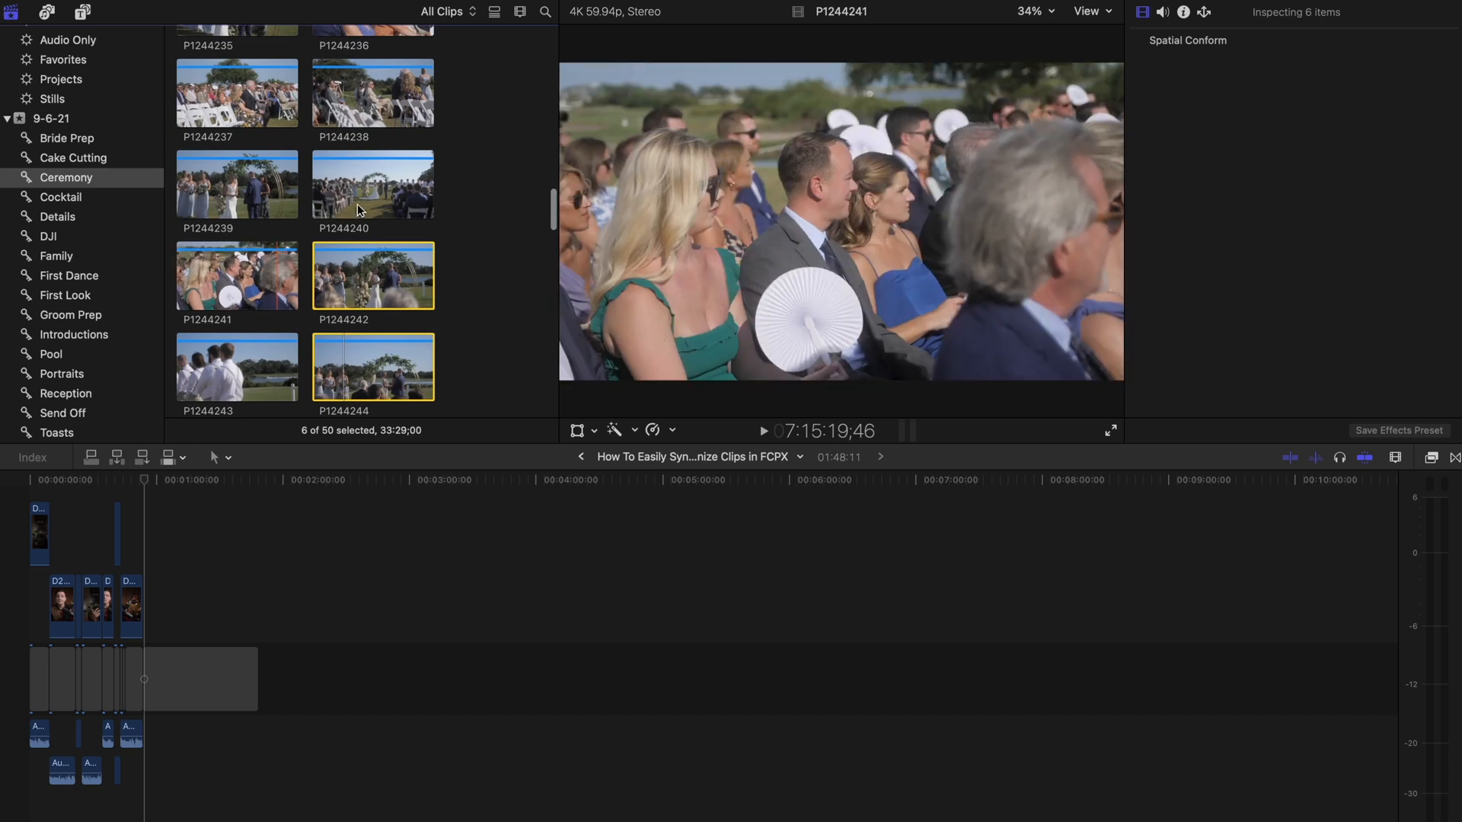
super+click(363, 200)
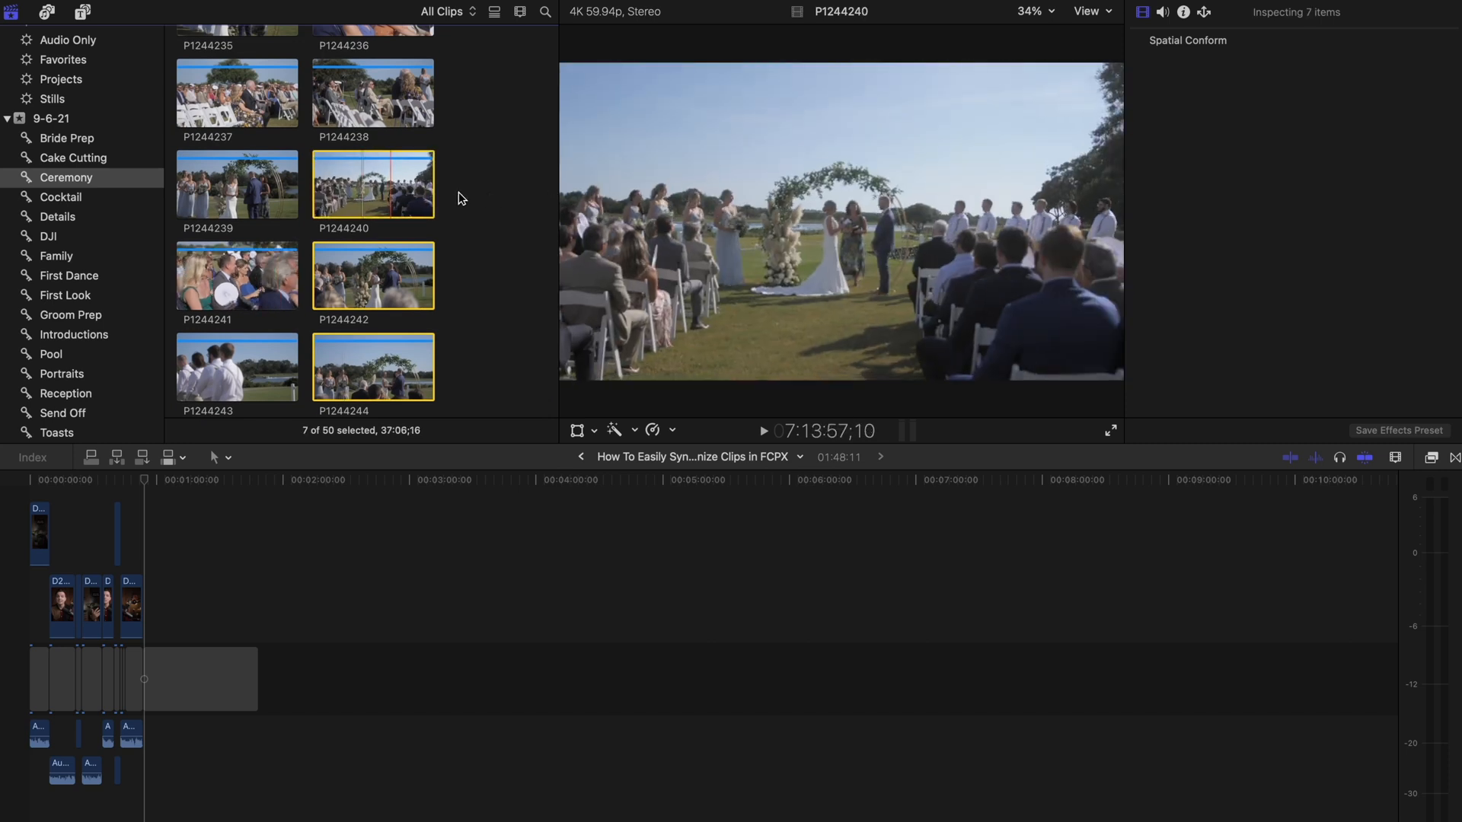
Add P1244239, P1244237, P1244238 and the other needed ceremony camera clips to the selection.
scroll(458, 192, up, 1)
super+click(237, 225)
super+click(252, 137)
super+click(356, 134)
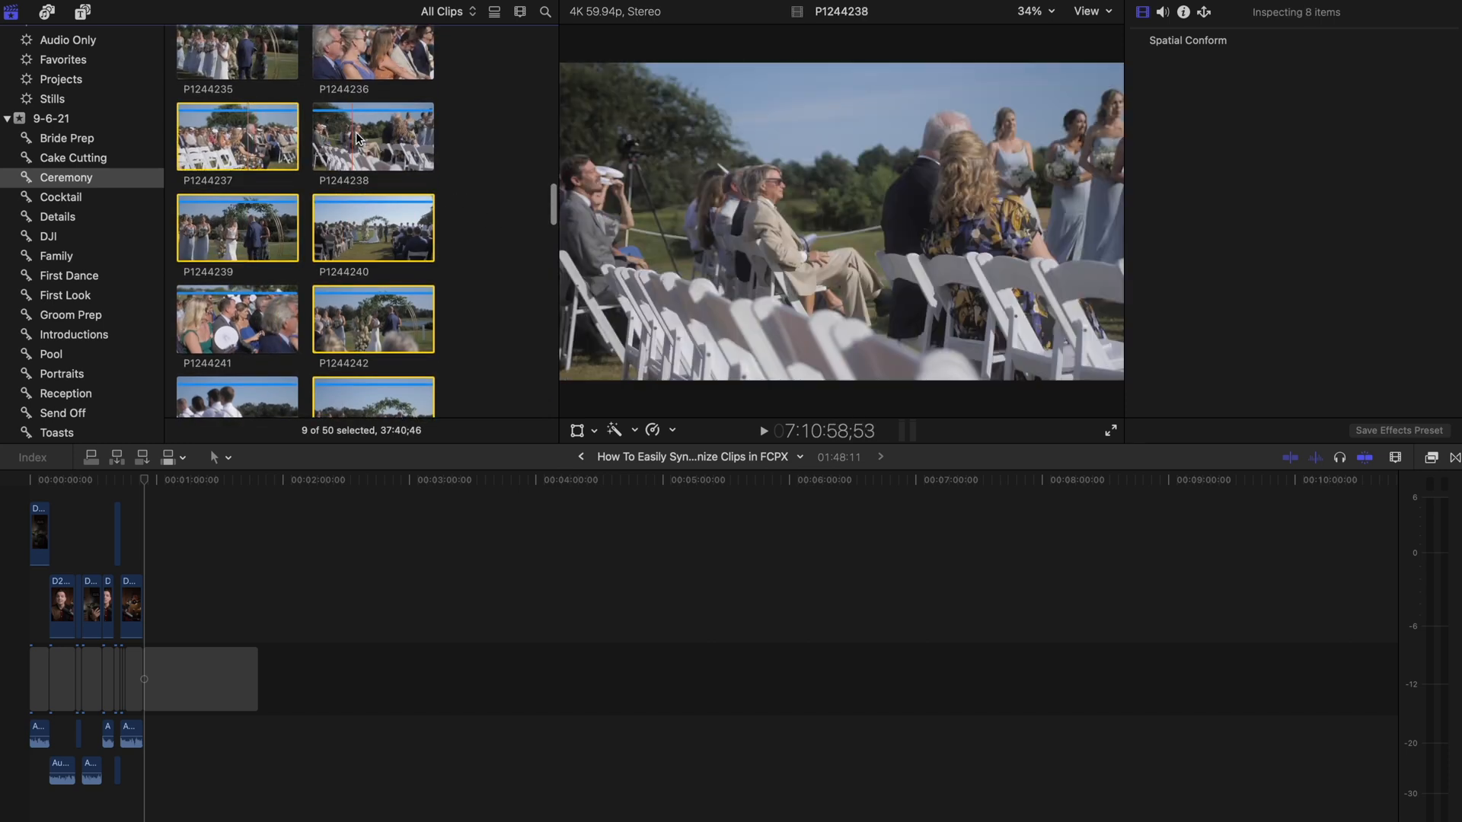
scroll(355, 134, up, 2)
scroll(355, 134, up, 2)
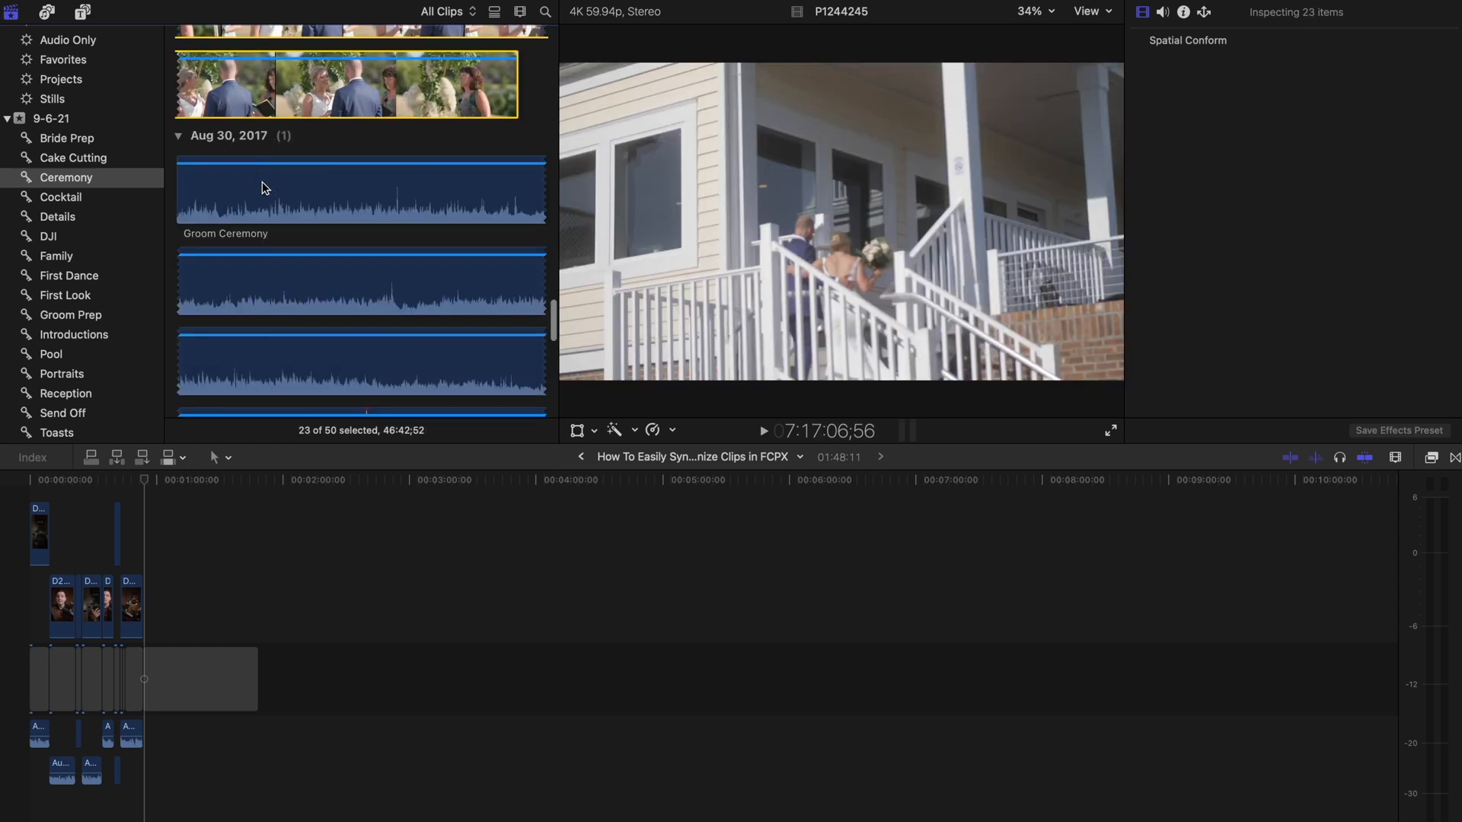
Add the Groom Ceremony and Officiant BU audio recordings to the selected camera clips.
scroll(335, 191, up, 5)
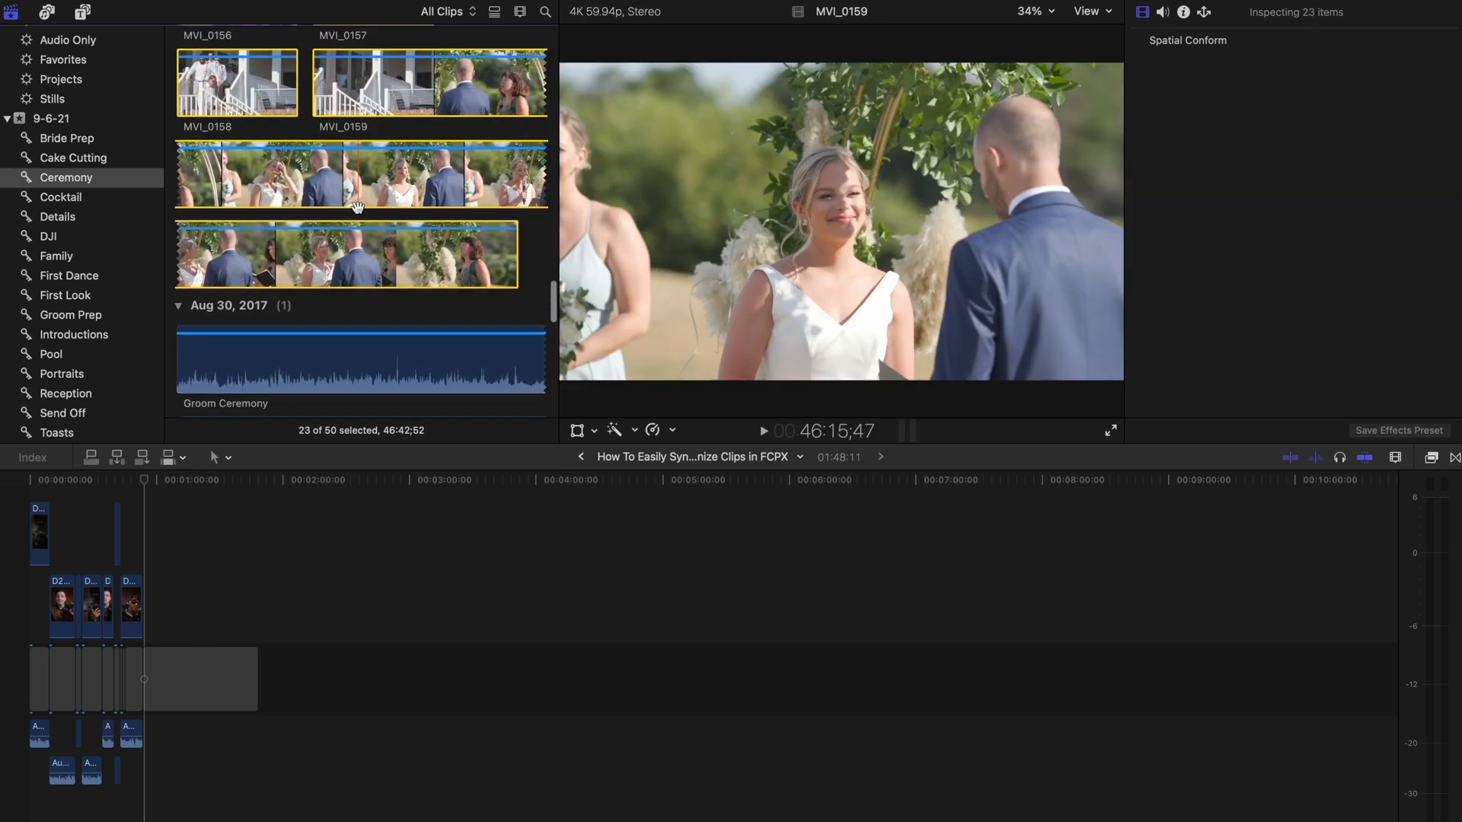
scroll(359, 340, down, 4)
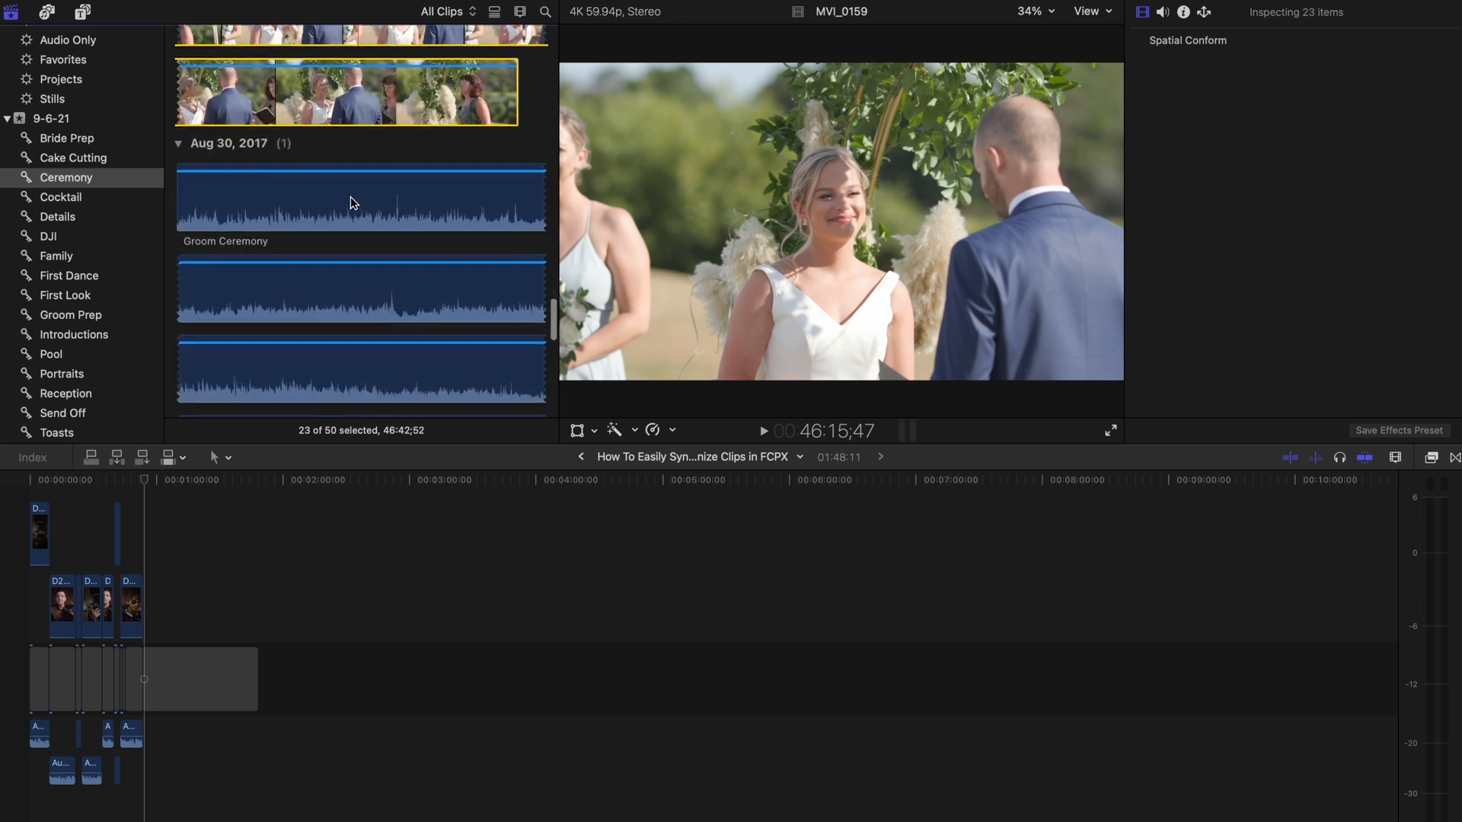
super+click(350, 200)
scroll(350, 199, down, 4)
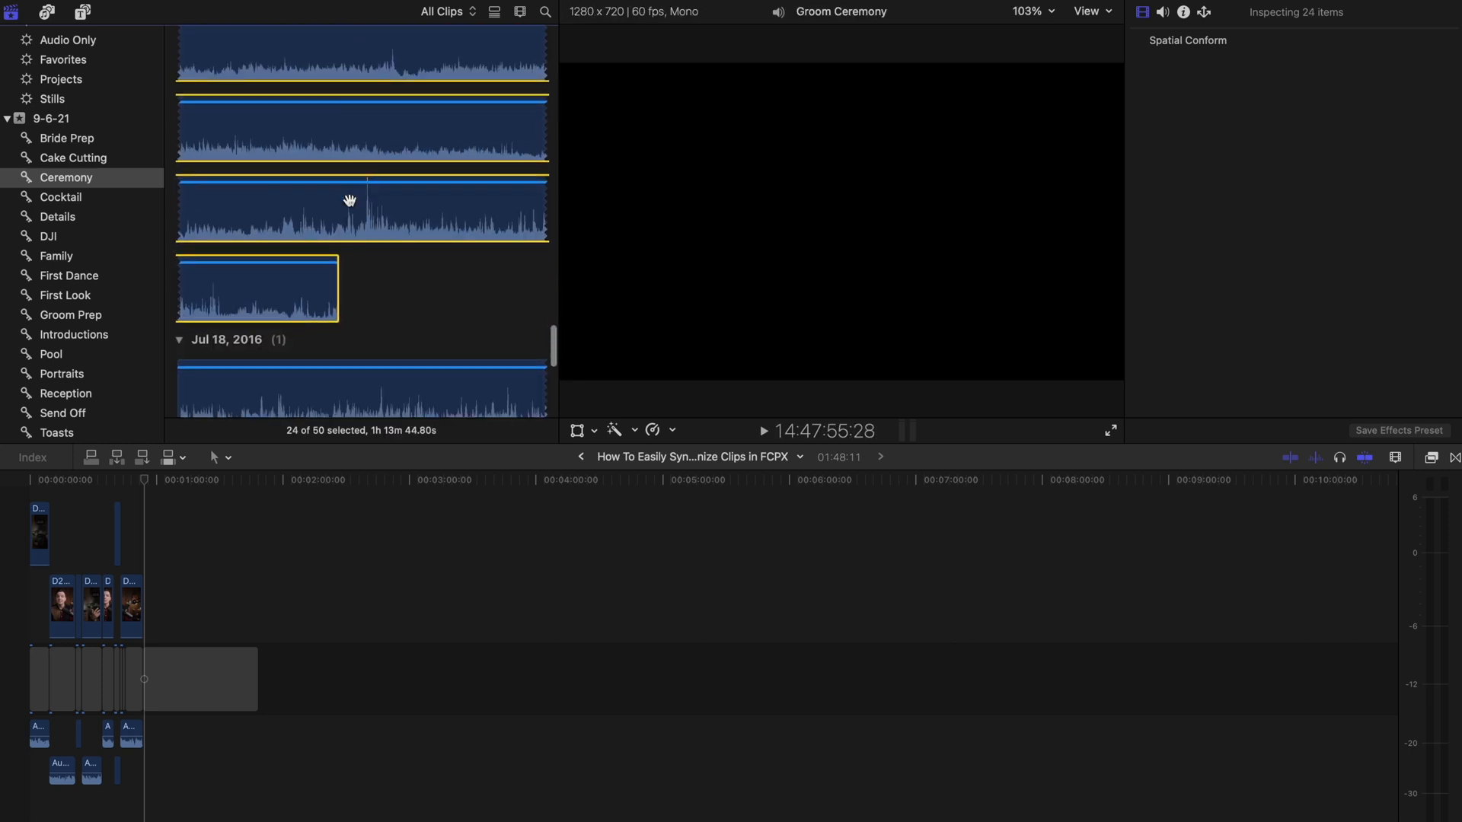
scroll(350, 200, down, 4)
super+click(328, 232)
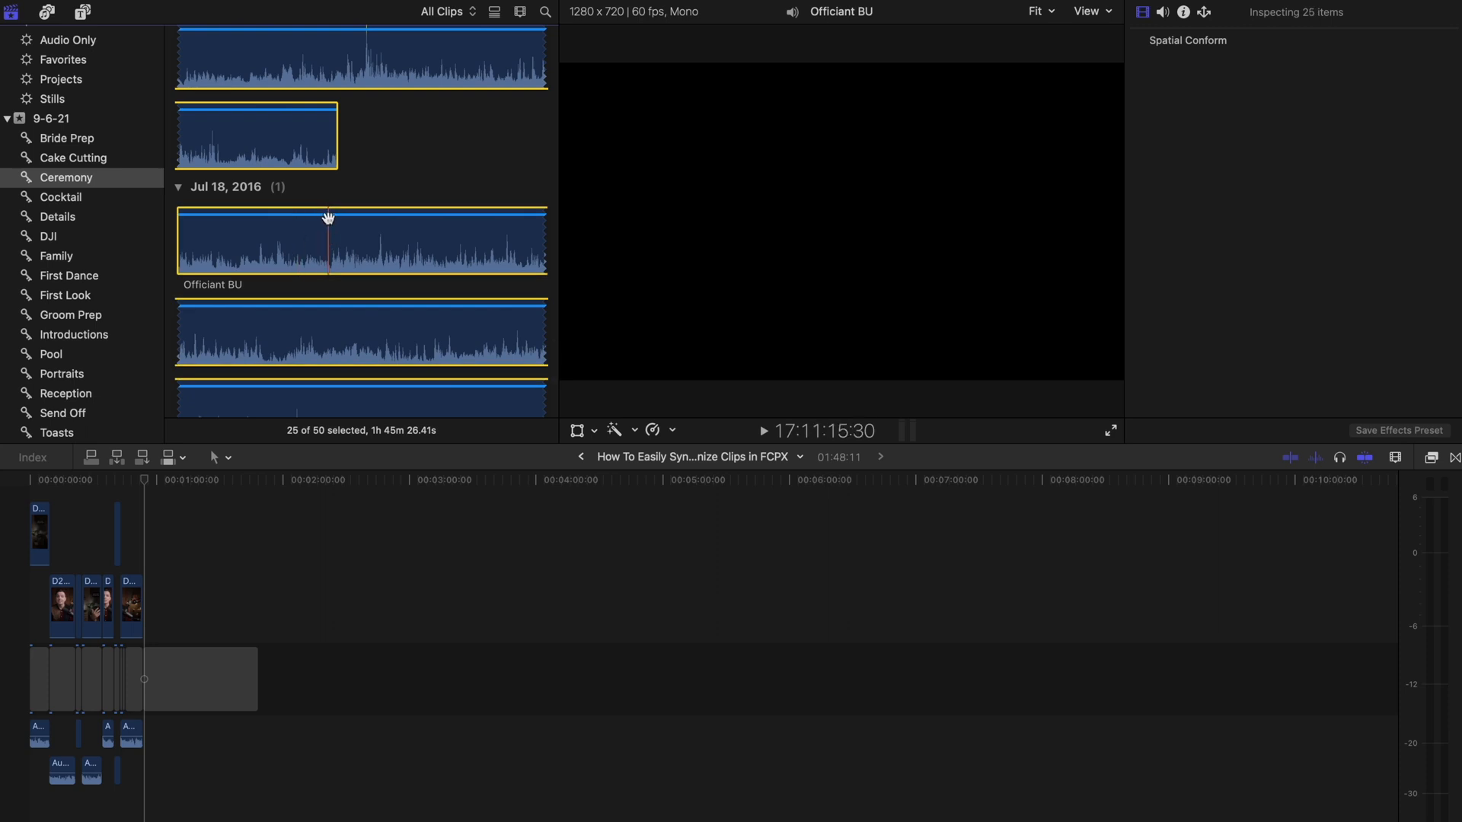
Start synchronizing the selected clips and name the synchronized clip Ceremony BU.
right_click(329, 220)
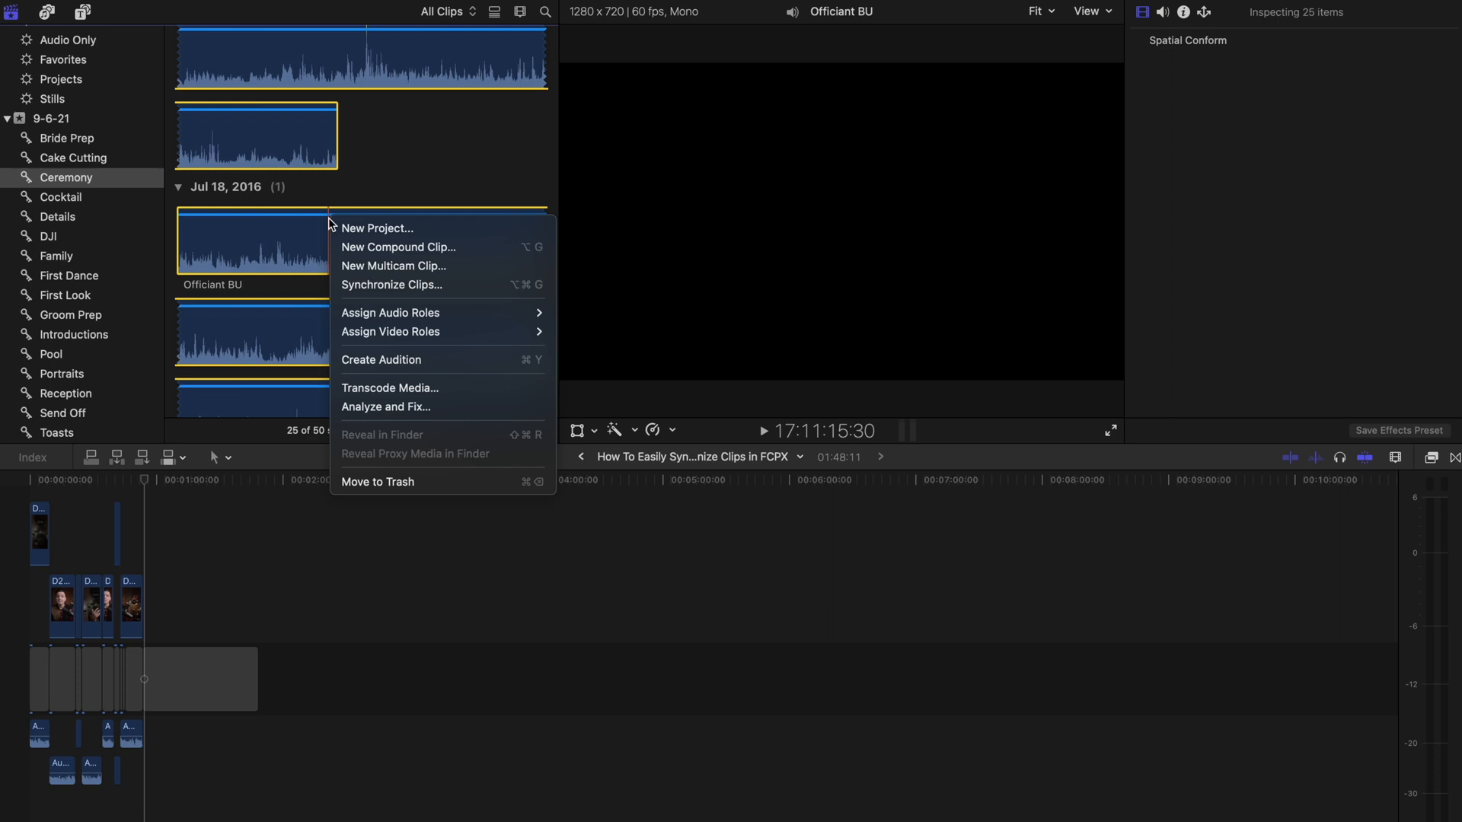
click(468, 287)
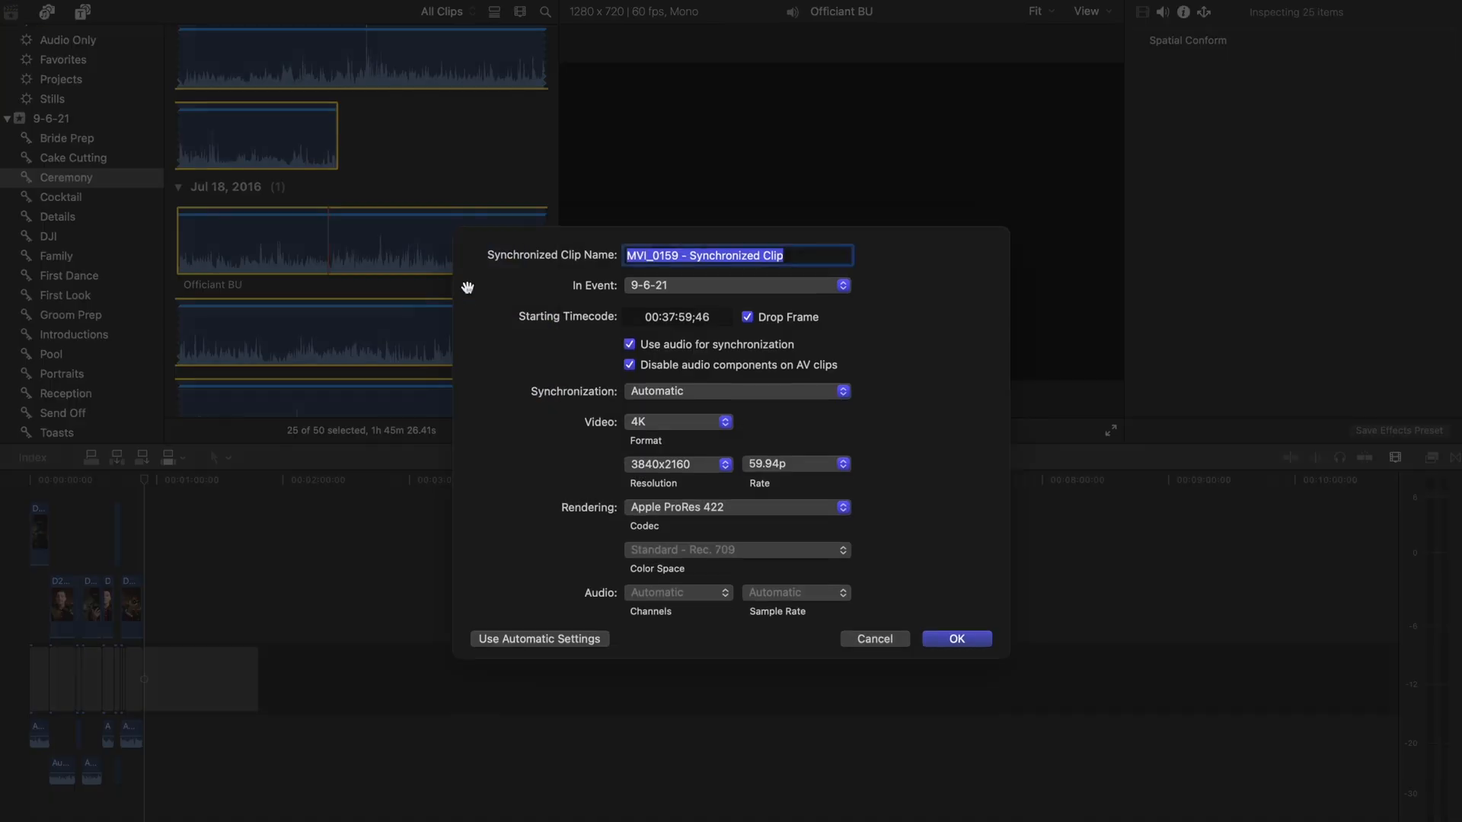
text(Ceremony BU)
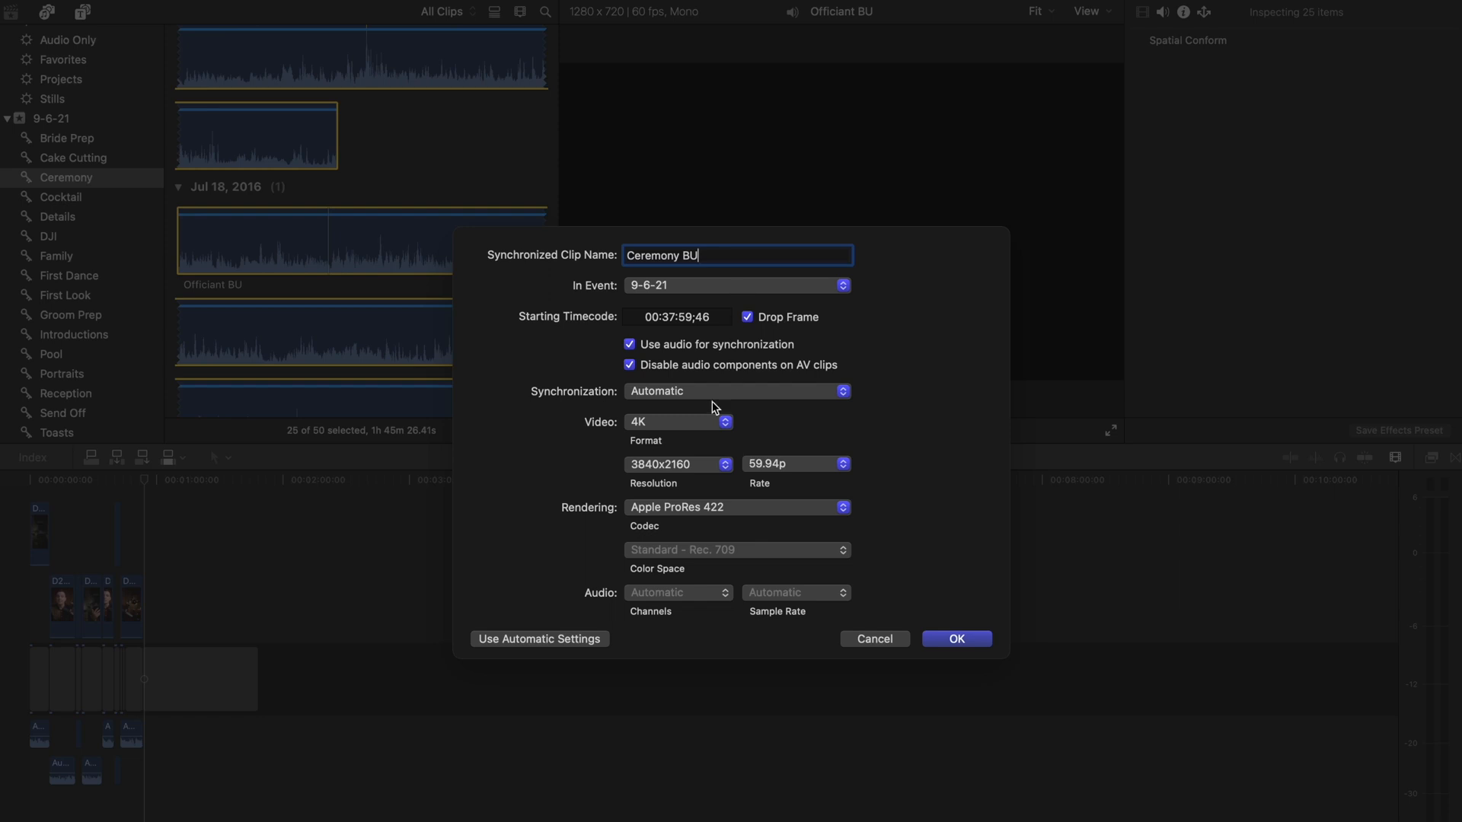
Set the synchronized clip's video rate to 24p, keep the 4K format, and create the clip.
click(725, 422)
click(778, 449)
click(842, 463)
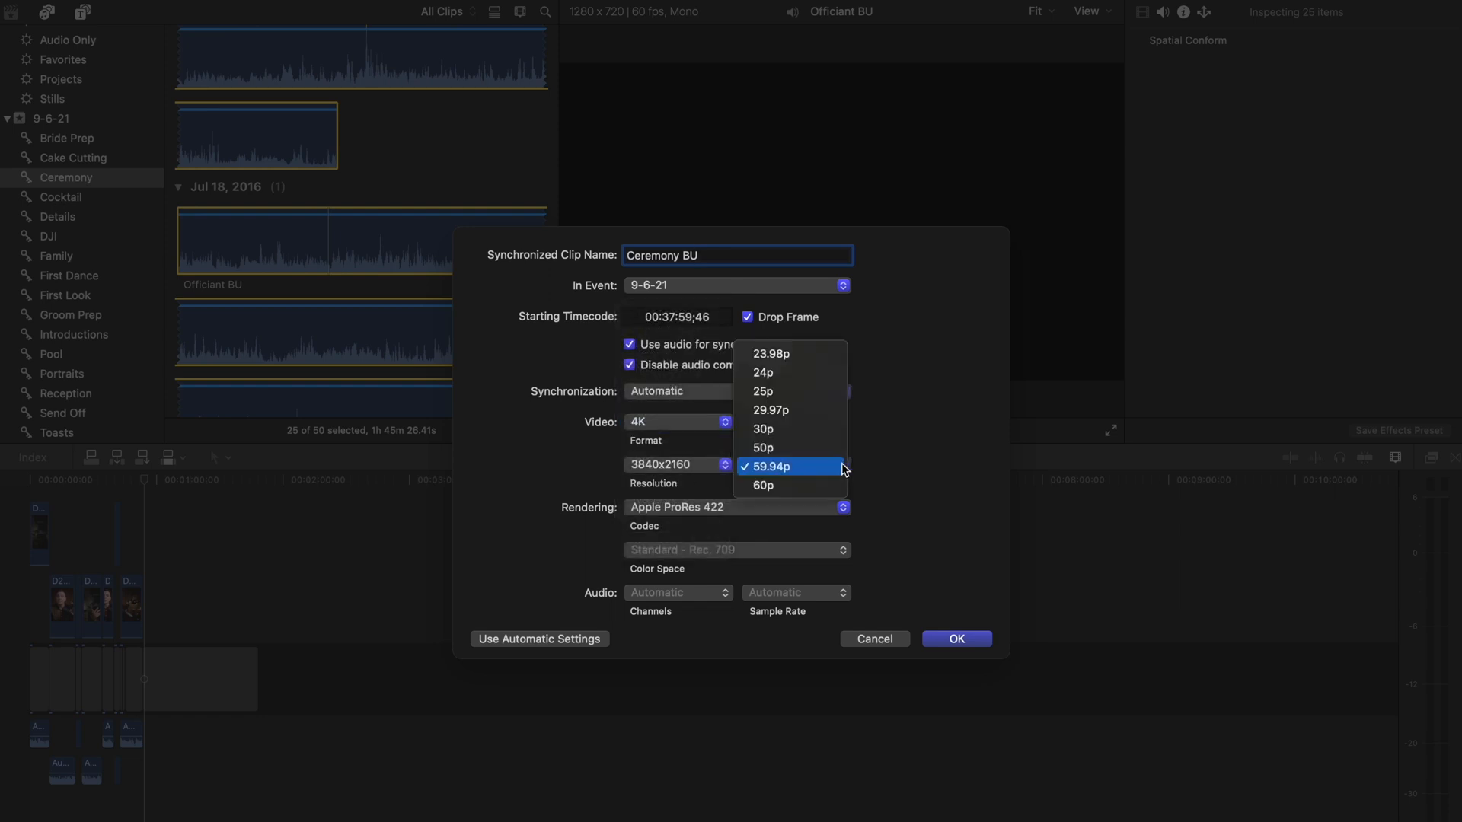
click(822, 377)
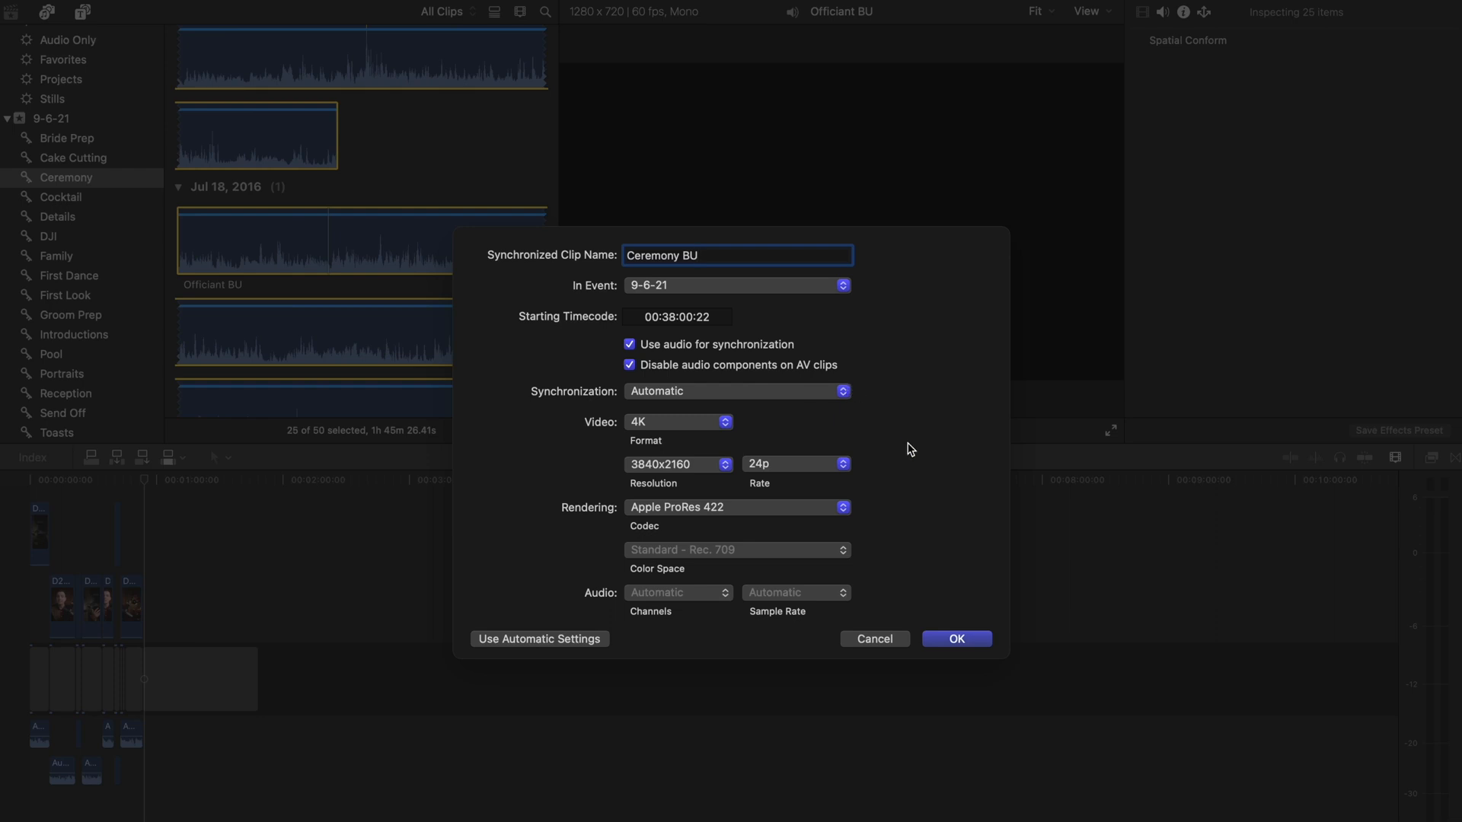
click(956, 639)
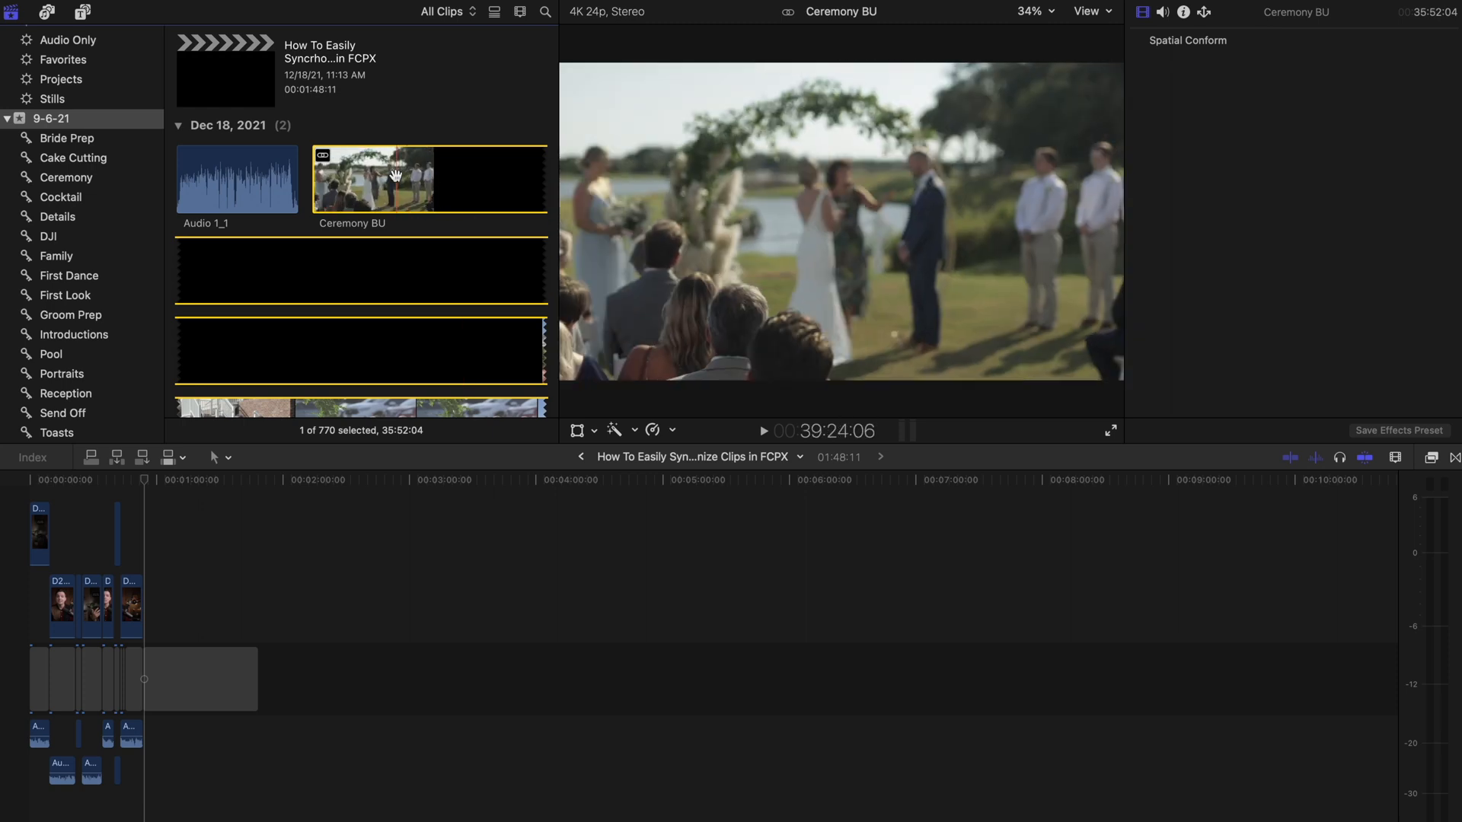
Open the Ceremony BU synchronized clip in the timeline and disable its MVI_6163 clip.
double_click(395, 176)
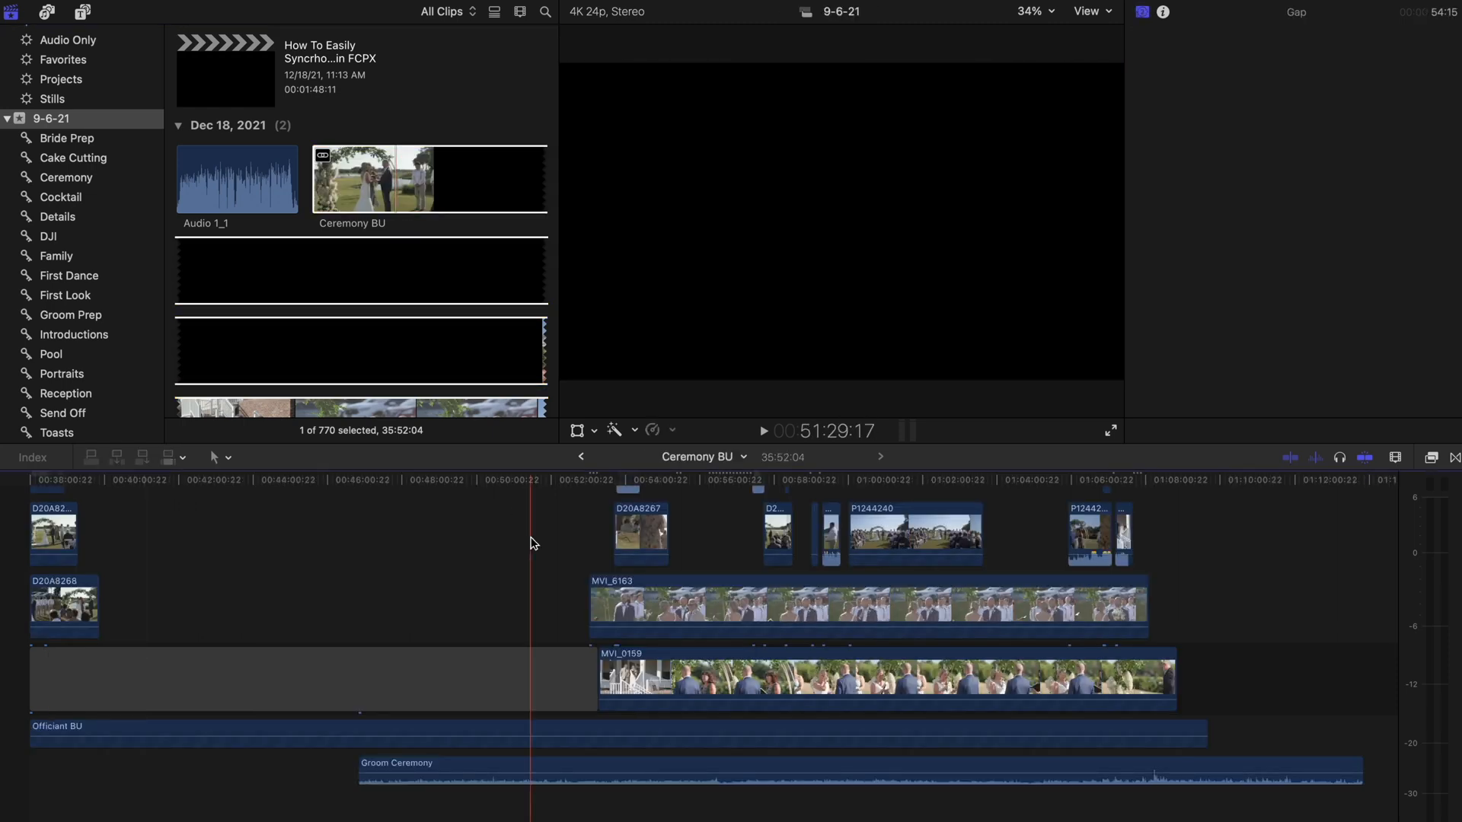
scroll(530, 543, right, 3)
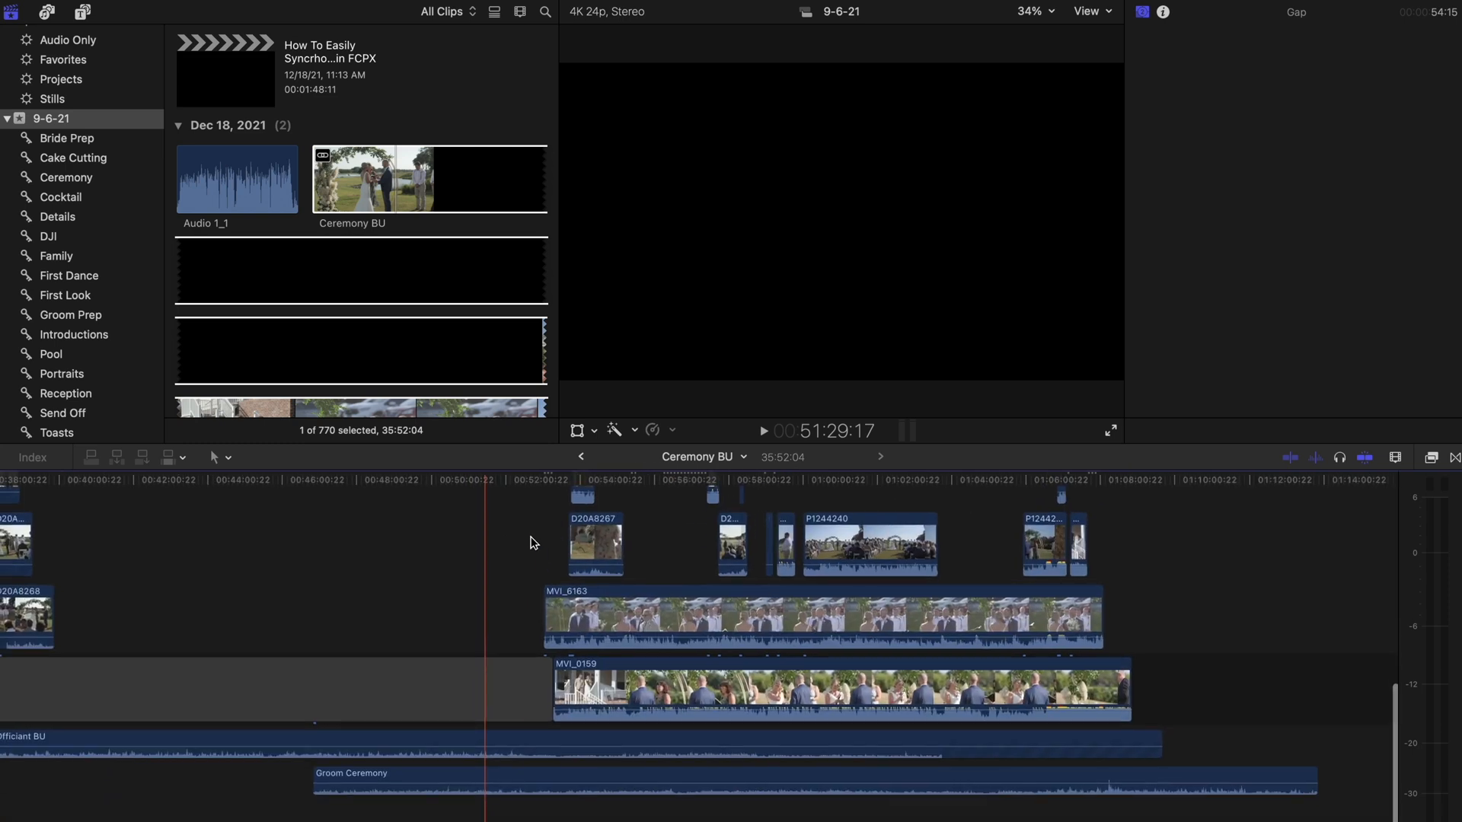
click(525, 546)
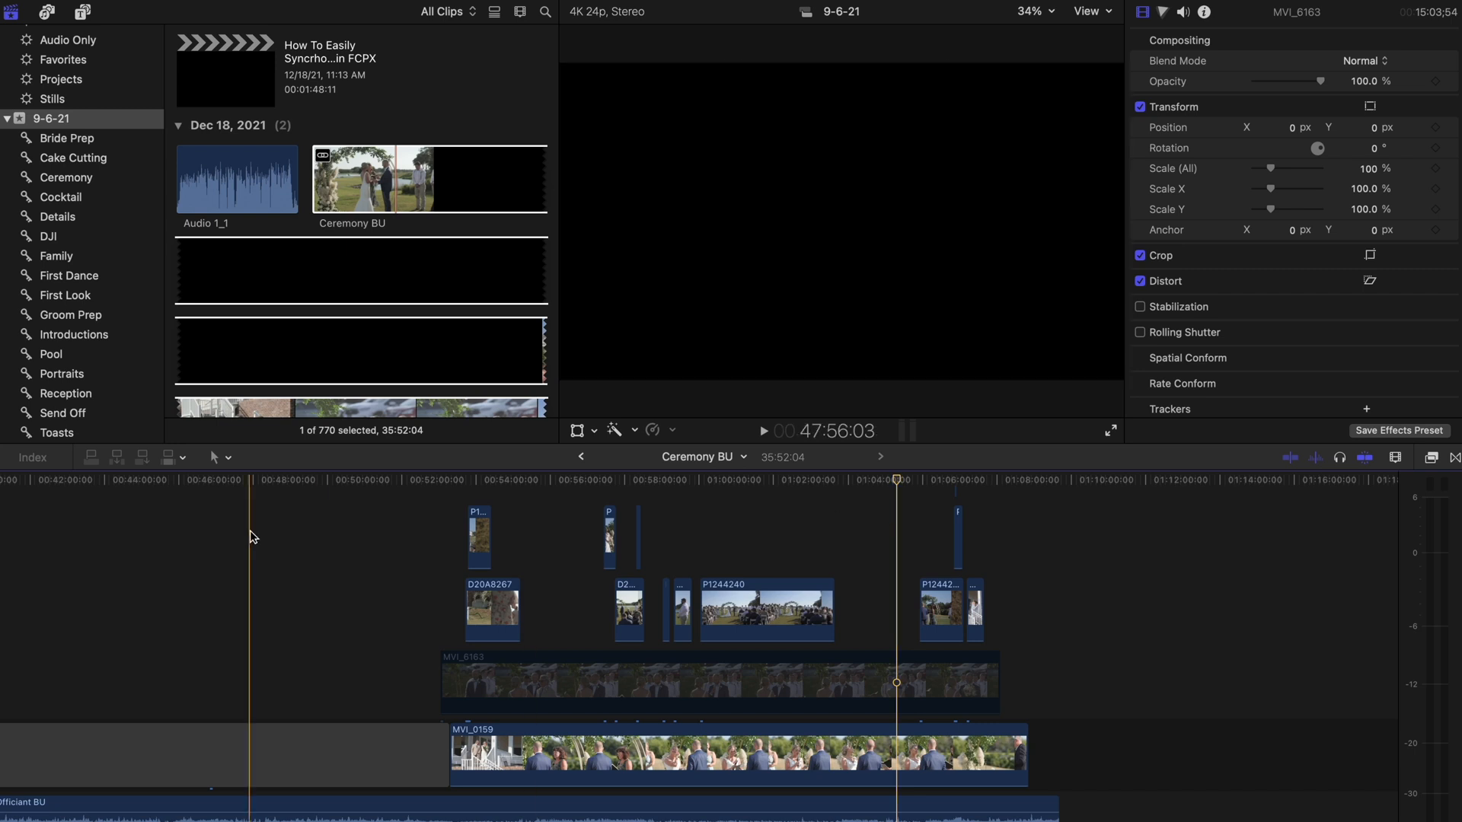
Select the disabled MVI_6163 clip above MVI_0159 in the Ceremony BU timeline.
scroll(305, 532, left, 5)
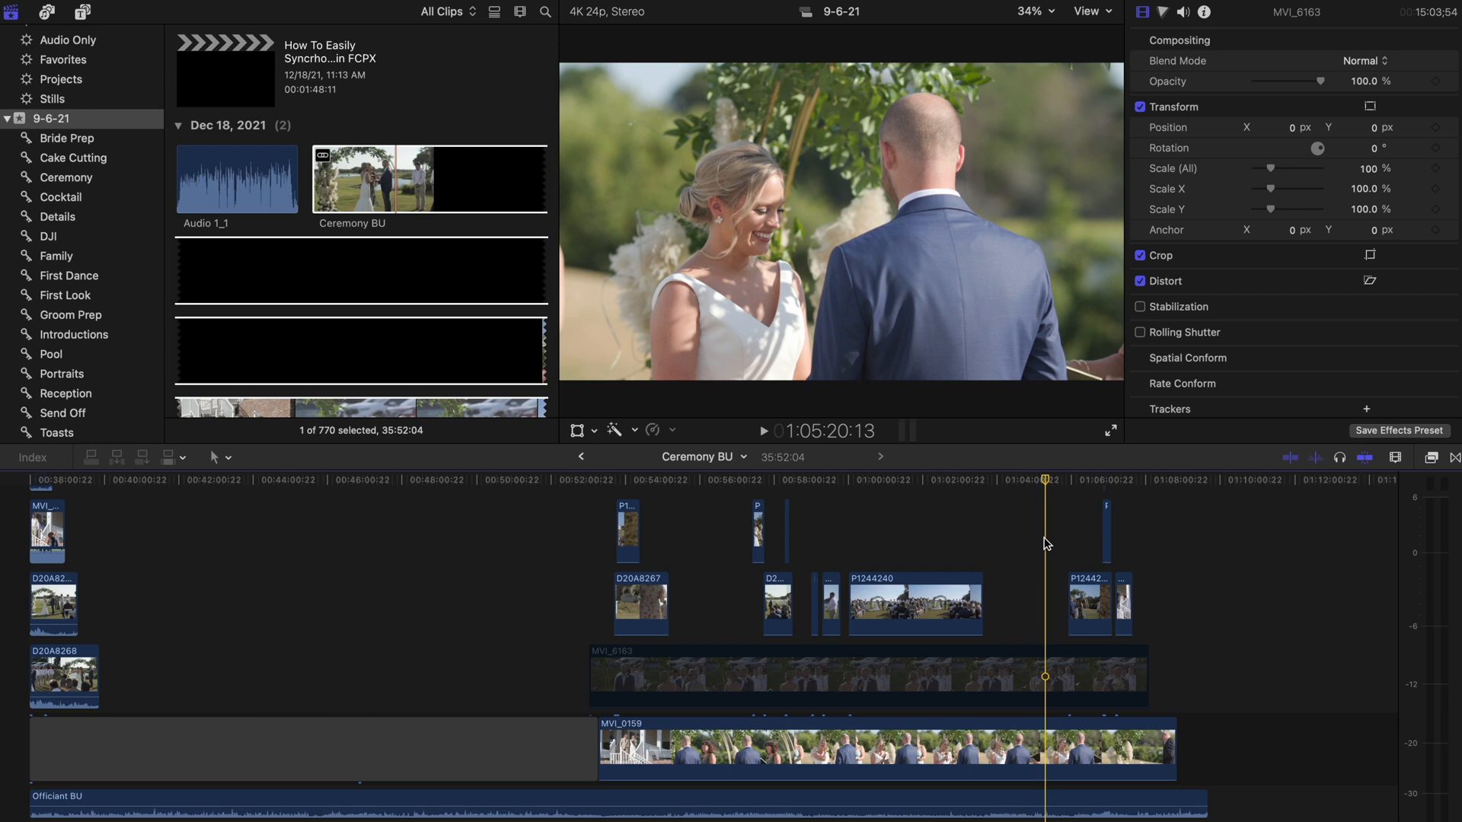
click(1022, 680)
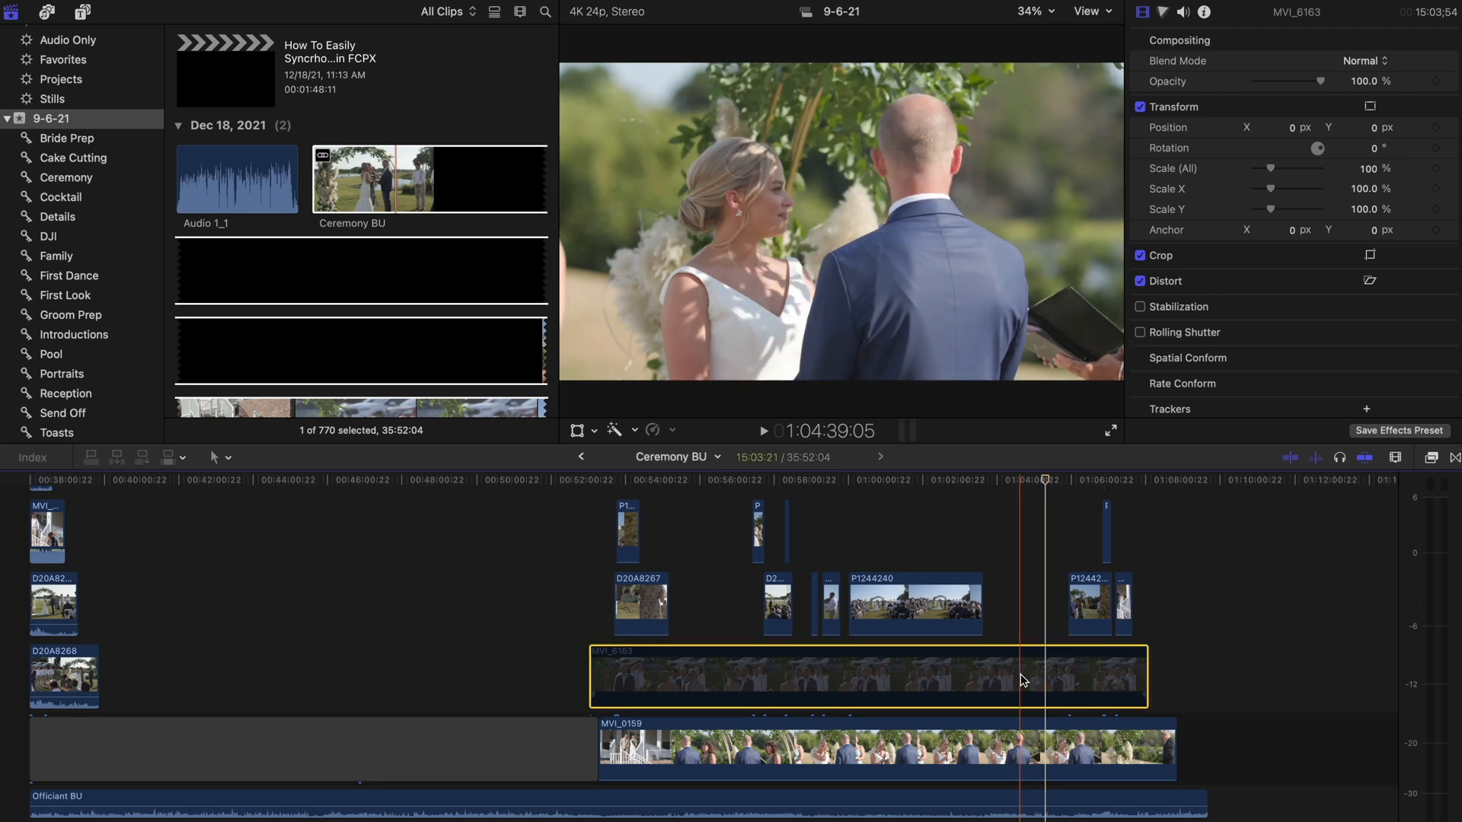